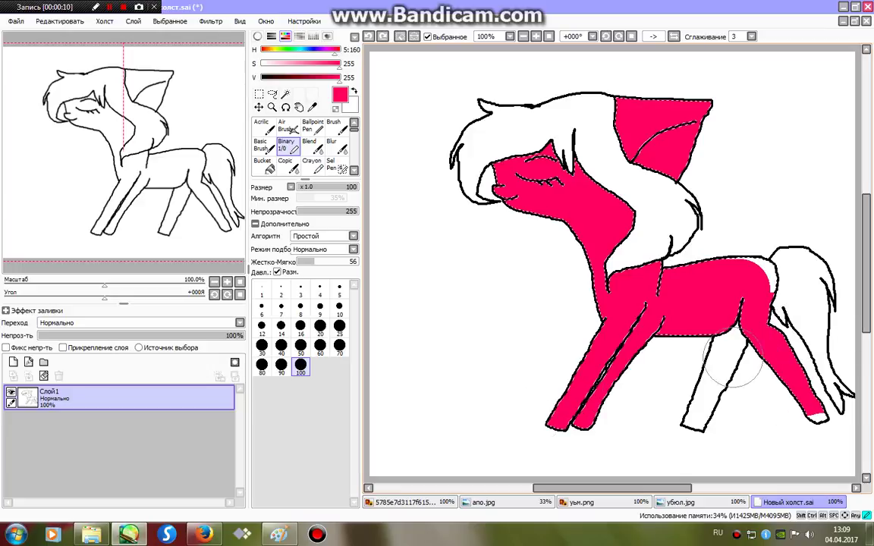
Recolour the pony's pink ear, head, body and legs light blue with a saturation of 158
click(304, 50)
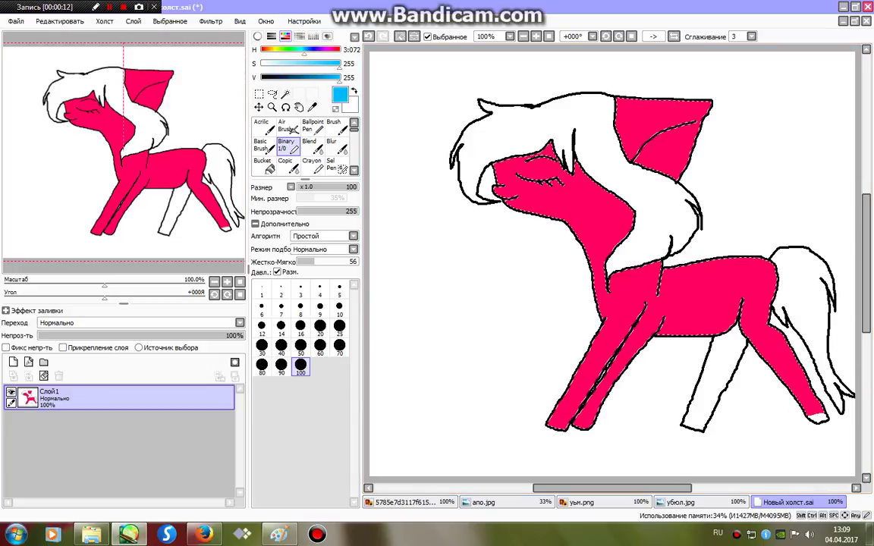
click(309, 65)
mouse_move(434, 227)
mouse_down()
mouse_move(868, 126)
mouse_move(394, 281)
mouse_move(523, 372)
mouse_move(728, 364)
mouse_move(747, 406)
mouse_up()
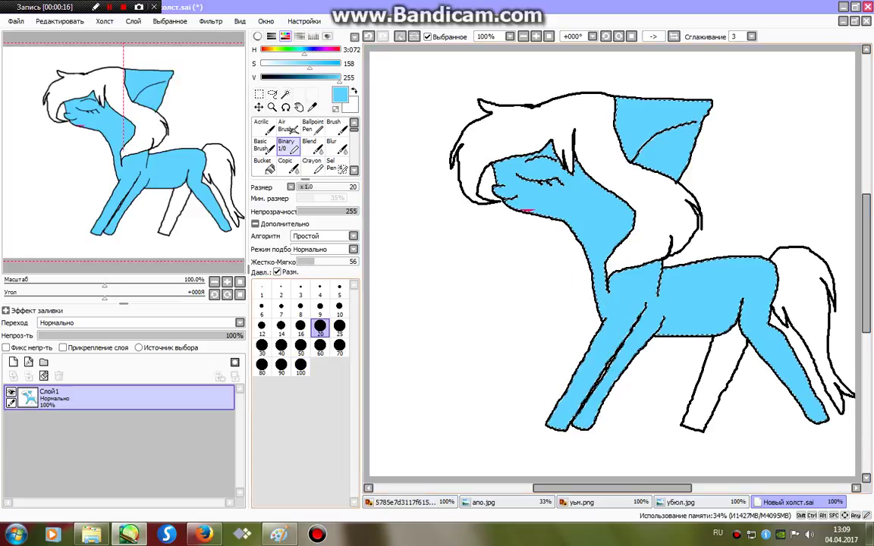
Clear the selection and paint dark blue shadows of brightness 142 on the ear and neck with the size 25 Binary brush
click(339, 326)
key(ctrl+d)
drag(340, 77, 305, 77)
drag(586, 173, 603, 200)
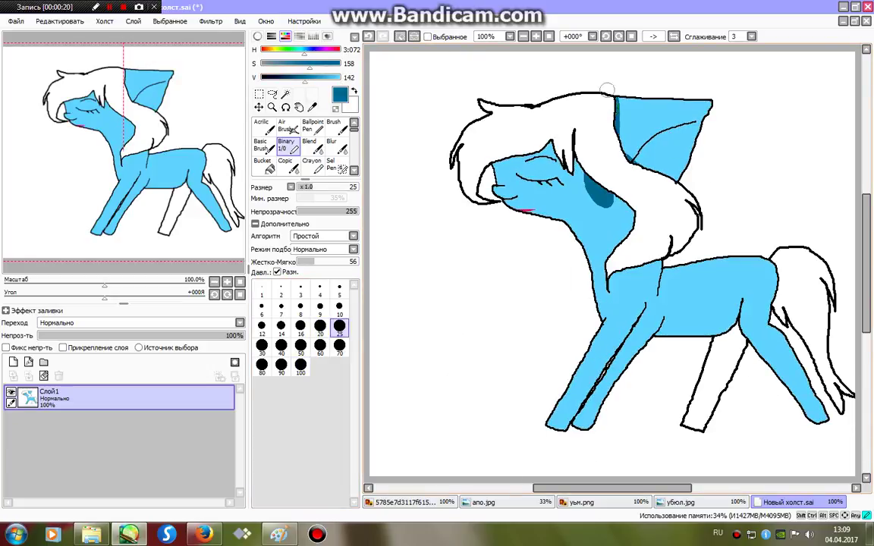
mouse_move(616, 99)
mouse_down()
mouse_move(637, 157)
mouse_move(692, 126)
mouse_up()
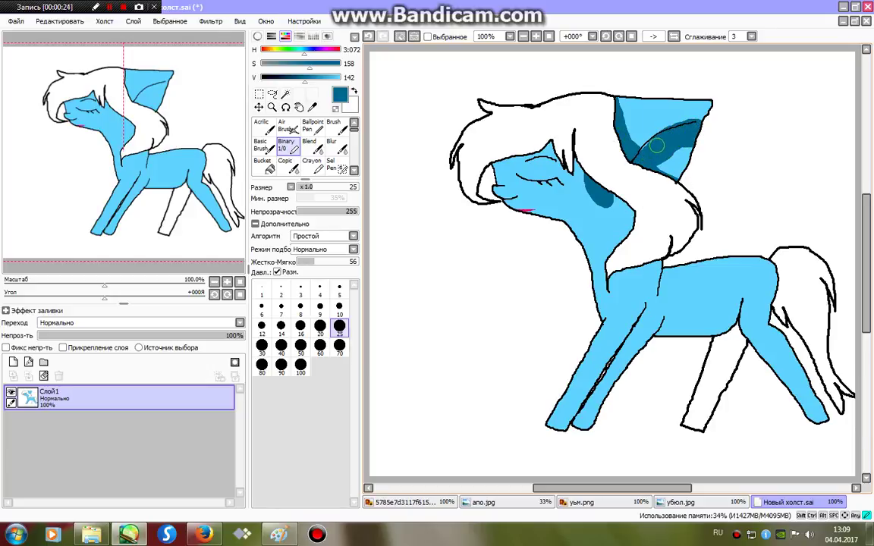
drag(648, 153, 685, 164)
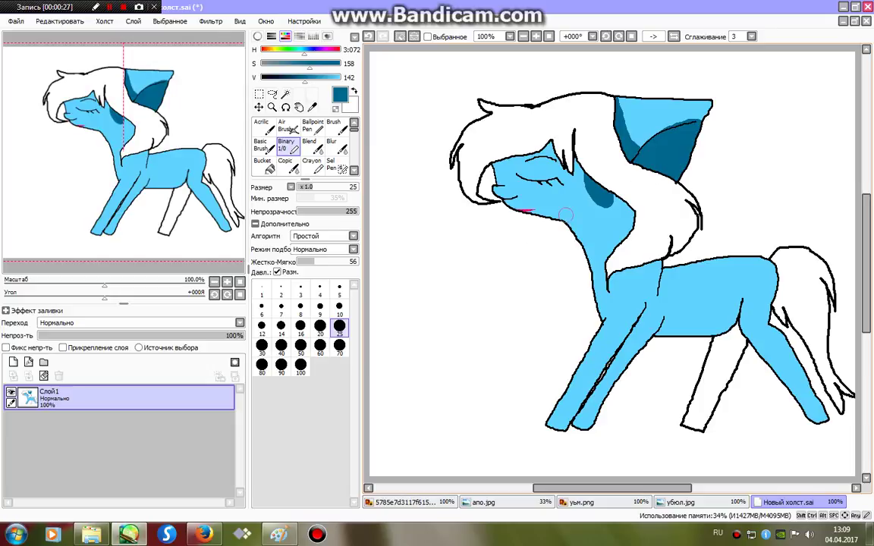
Cover the chin's pink mark and the neck patch in body blue and paint dark blue shadows along the muzzle, neck, shoulder and legs
alt+click(502, 205)
drag(614, 222, 581, 176)
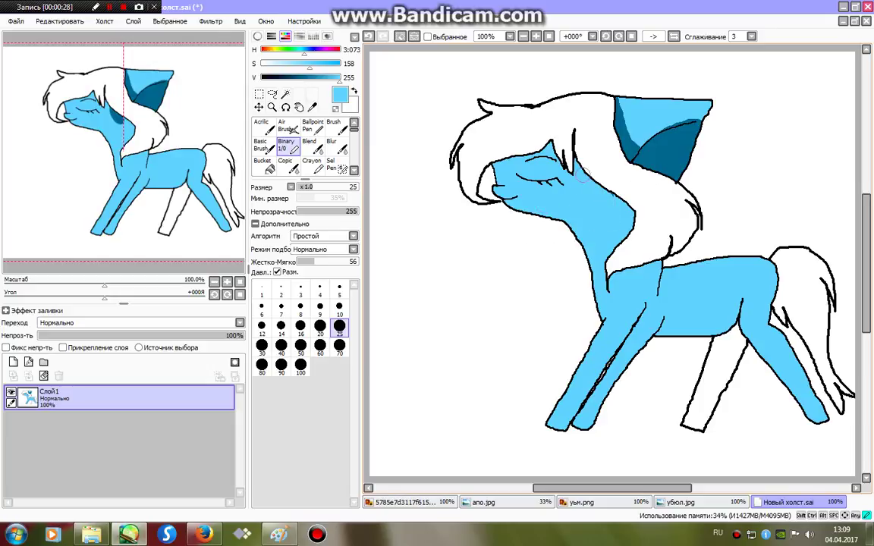
alt+click(636, 161)
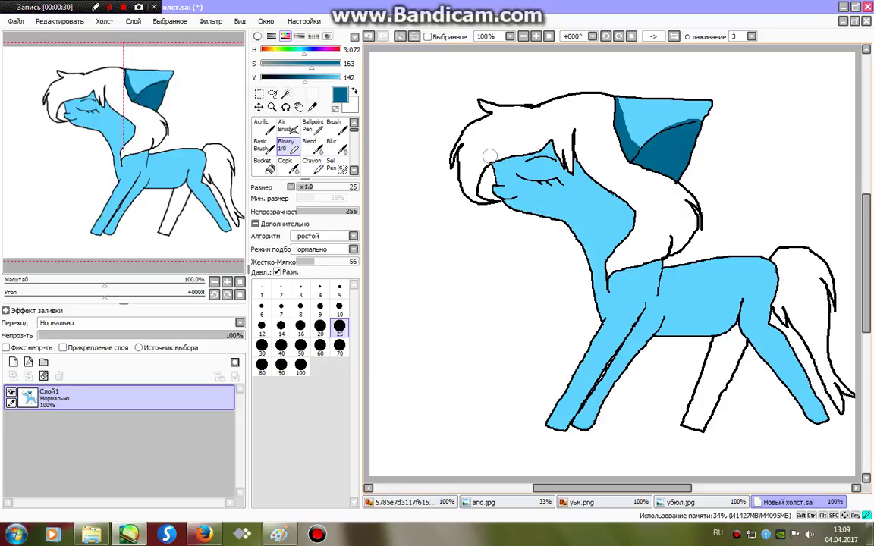
drag(494, 181, 501, 190)
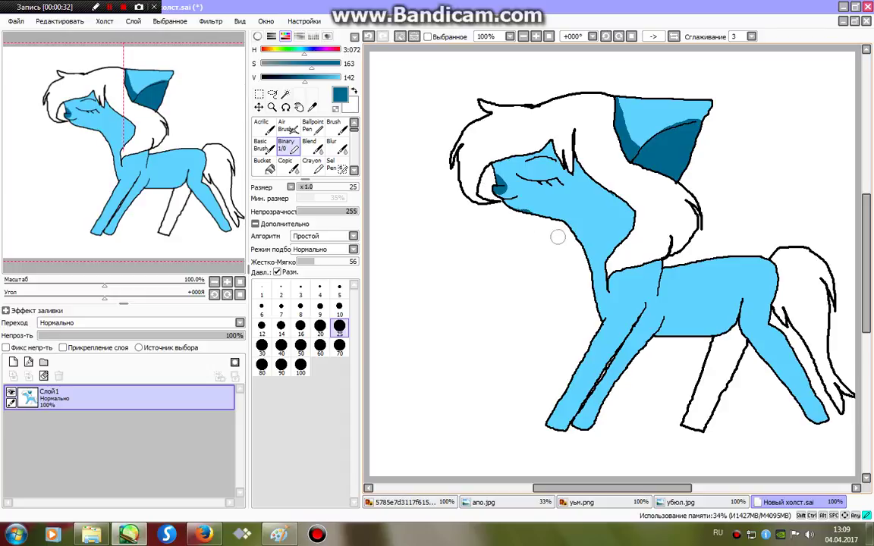
mouse_move(569, 158)
mouse_down()
mouse_move(668, 267)
mouse_move(661, 299)
mouse_move(570, 427)
mouse_up()
mouse_move(740, 295)
mouse_down()
mouse_move(732, 330)
mouse_move(730, 320)
mouse_move(822, 417)
mouse_up()
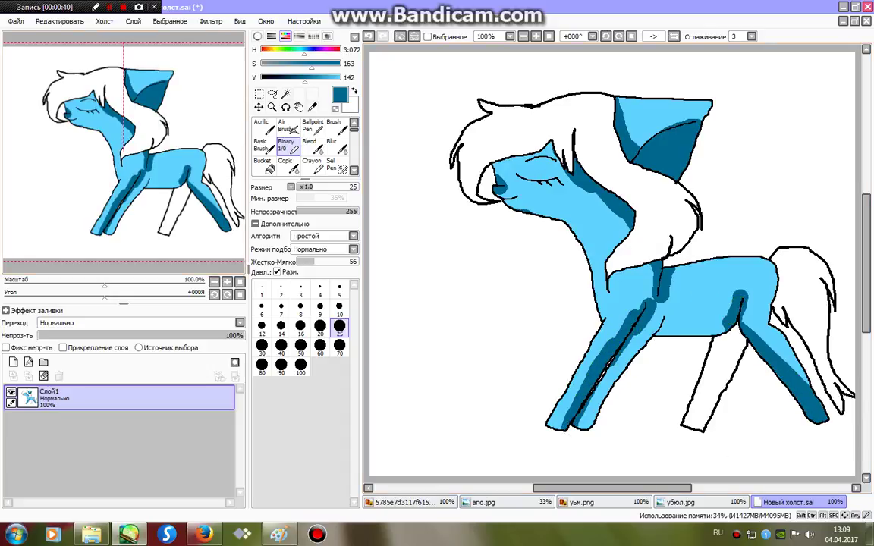
Blend the dark shadows on the ear, face, neck, body and legs with the Blur brush at sizes 20 and 50
click(333, 144)
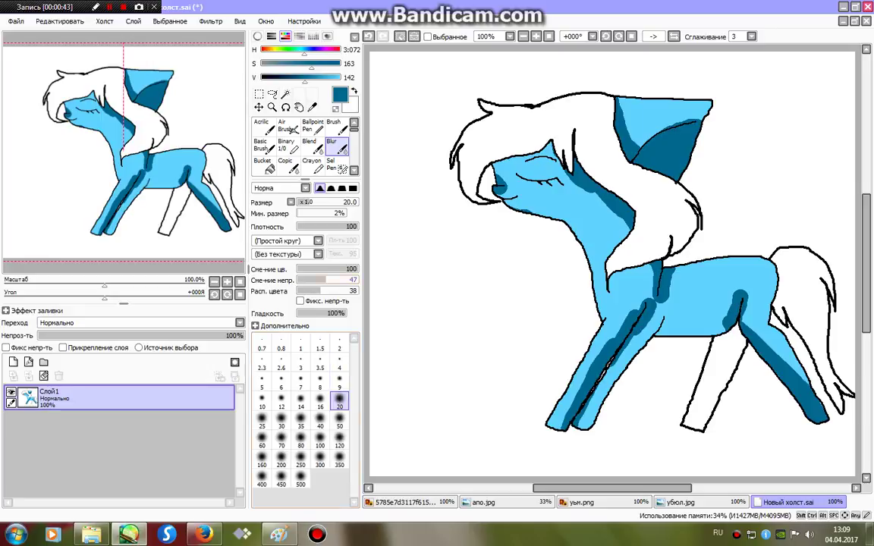
drag(717, 133, 626, 141)
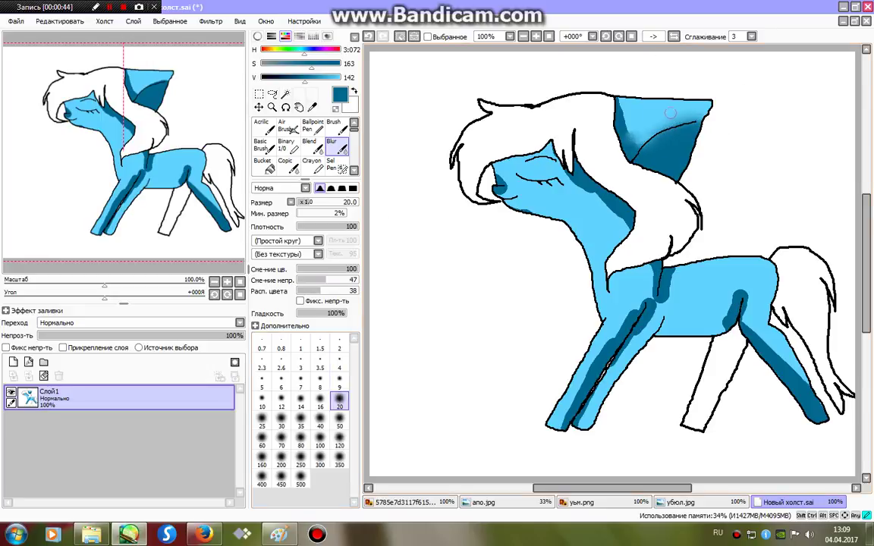
mouse_move(669, 112)
mouse_down()
mouse_move(665, 221)
mouse_move(618, 117)
mouse_up()
mouse_move(574, 173)
mouse_down()
mouse_move(618, 241)
mouse_move(599, 212)
mouse_up()
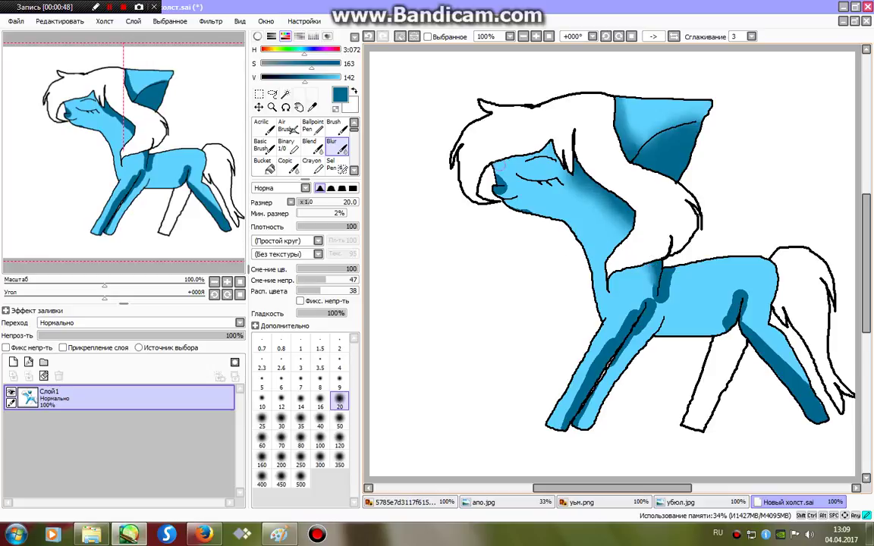
mouse_move(740, 302)
mouse_down()
mouse_move(620, 294)
mouse_move(668, 260)
mouse_move(538, 334)
mouse_move(554, 364)
mouse_move(531, 380)
mouse_up()
click(339, 420)
mouse_move(652, 258)
mouse_down()
mouse_move(724, 292)
mouse_move(751, 389)
mouse_move(770, 369)
mouse_up()
mouse_move(561, 182)
mouse_down()
mouse_move(574, 201)
mouse_move(543, 195)
mouse_move(561, 199)
mouse_move(599, 125)
mouse_move(626, 121)
mouse_move(631, 140)
mouse_up()
Paint white highlights on the ear, face, neck, flank and legs with the Binary brush at size 25
click(286, 144)
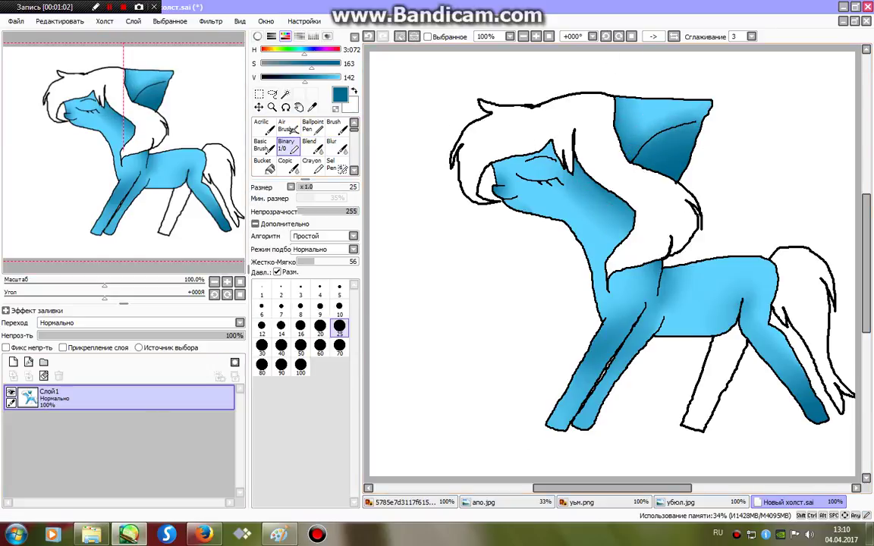
click(261, 64)
click(339, 78)
mouse_move(679, 107)
mouse_down()
mouse_move(658, 110)
mouse_move(704, 110)
mouse_up()
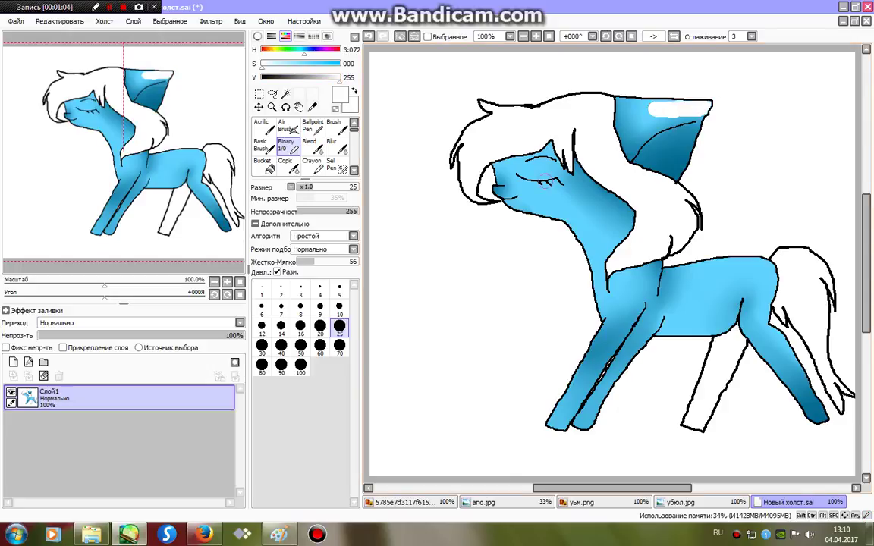
mouse_move(523, 174)
mouse_down()
mouse_move(593, 251)
mouse_move(608, 284)
mouse_up()
mouse_move(751, 307)
mouse_down()
mouse_move(708, 279)
mouse_move(744, 276)
mouse_up()
drag(696, 326, 679, 328)
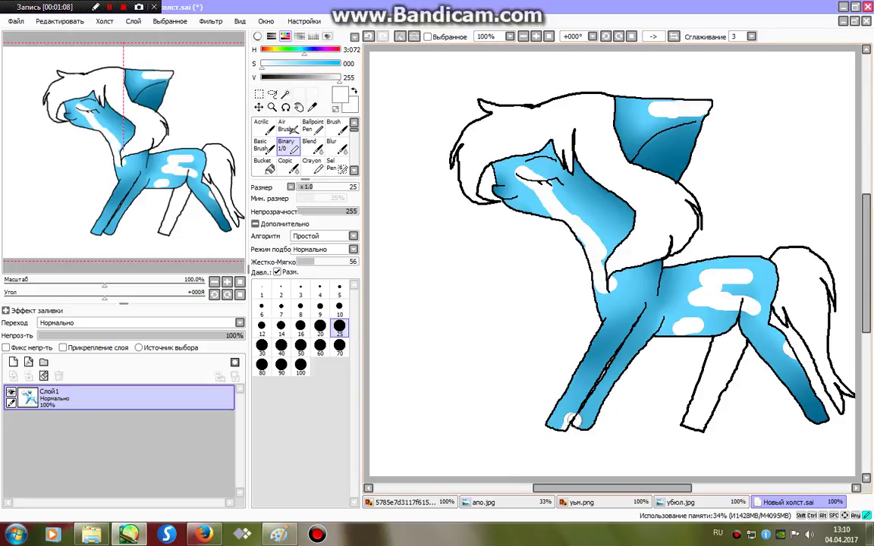
Blend the white highlights into the blue coat with the Blur brush at size 50
click(332, 144)
mouse_move(728, 276)
mouse_down()
mouse_move(710, 303)
mouse_move(652, 265)
mouse_move(629, 269)
mouse_move(682, 292)
mouse_move(666, 314)
mouse_move(717, 303)
mouse_move(705, 322)
mouse_up()
mouse_move(561, 262)
mouse_down()
mouse_move(538, 235)
mouse_move(599, 235)
mouse_move(493, 169)
mouse_move(527, 224)
mouse_up()
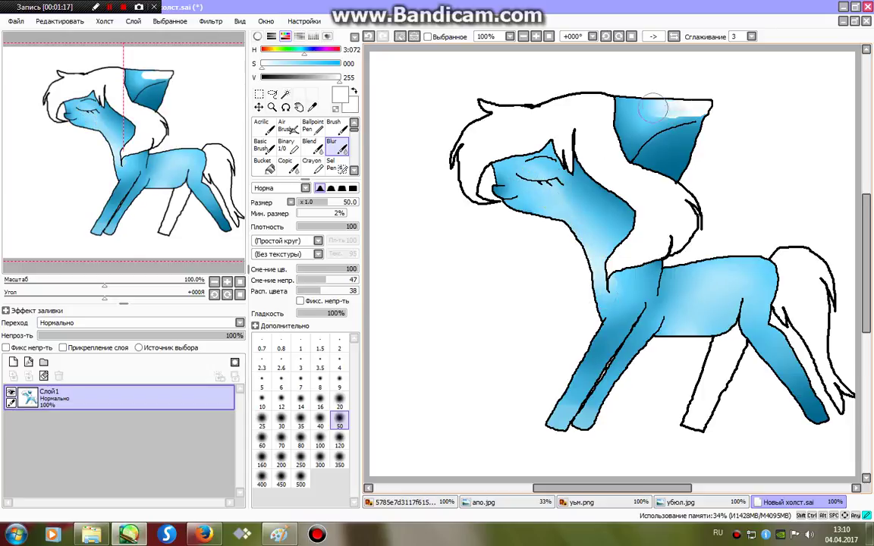
Add a new layer and paint a light pink blush of saturation 96 on the cheek with the Binary brush
click(286, 145)
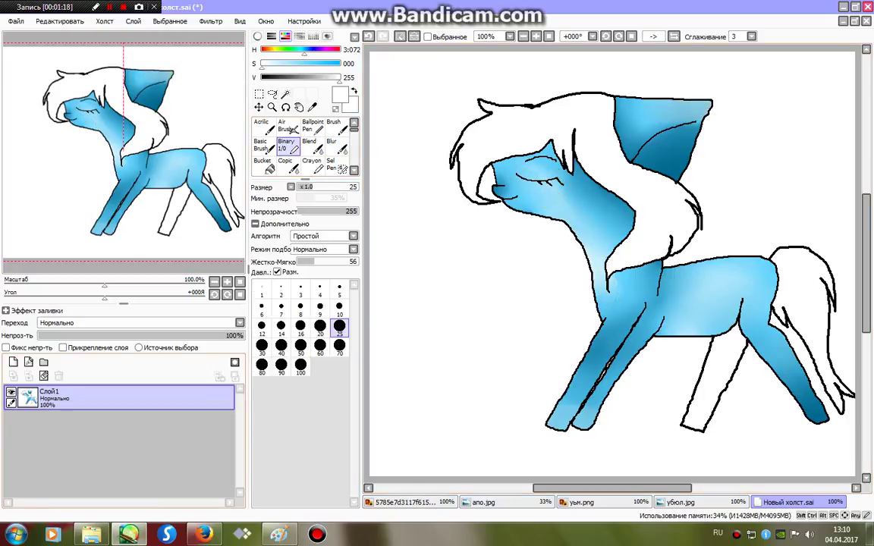
click(13, 362)
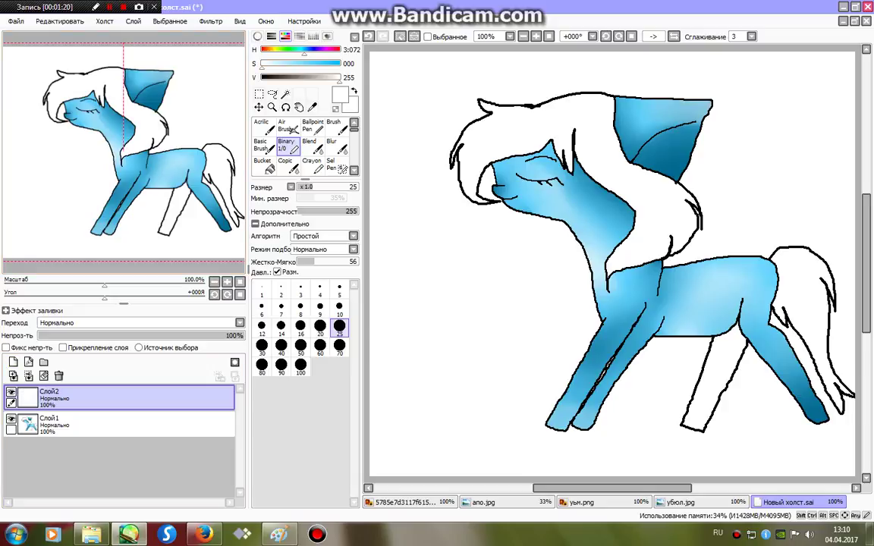
click(332, 50)
click(290, 64)
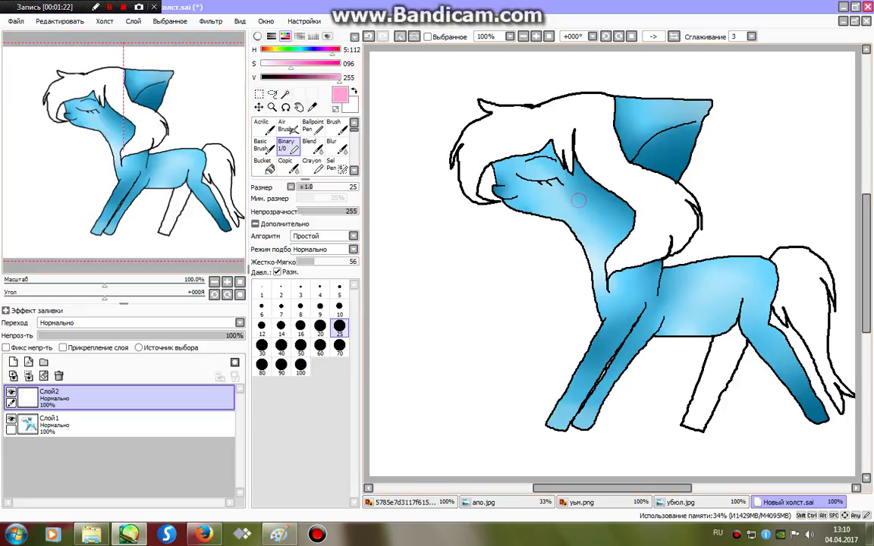
Soften the edges of the pink cheek blush with the Blur brush at size 9
click(332, 144)
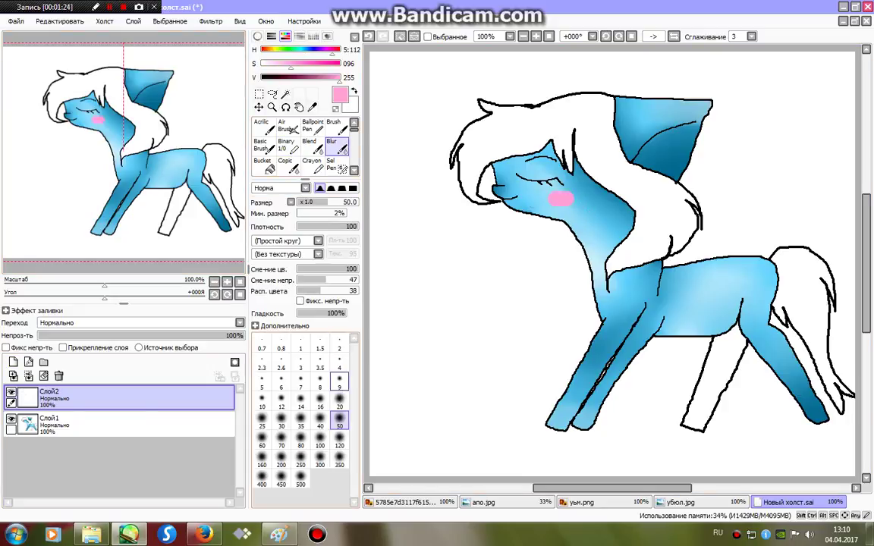
click(339, 379)
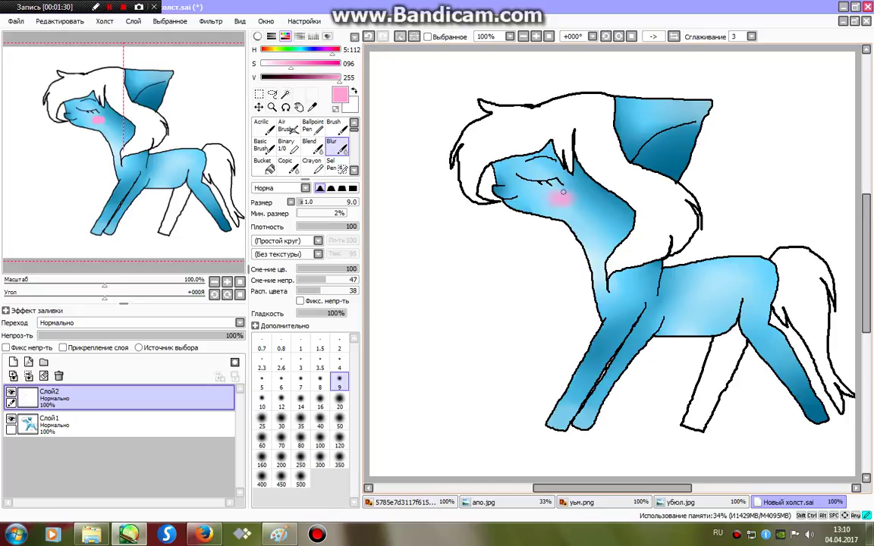
click(110, 7)
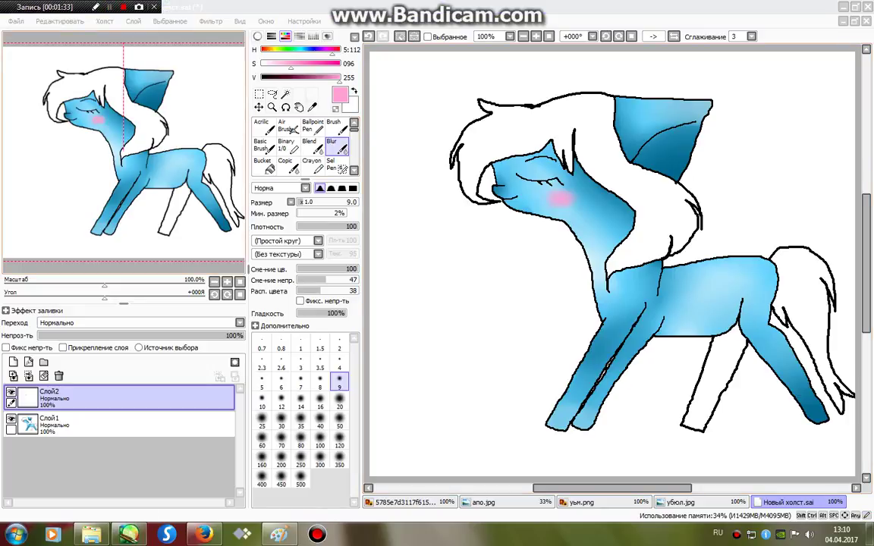
click(320, 401)
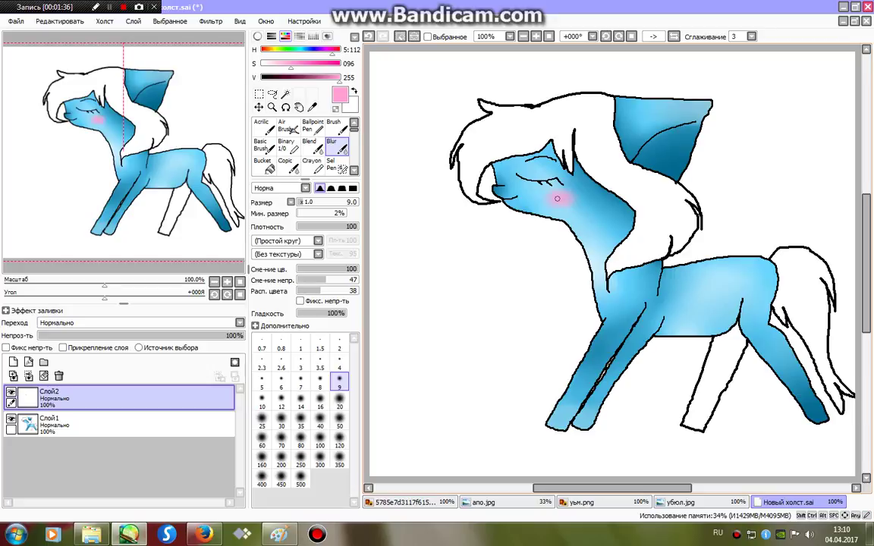
Paint small white highlights on the blush with the size 5 Binary brush and blur them
click(286, 146)
drag(290, 65, 260, 66)
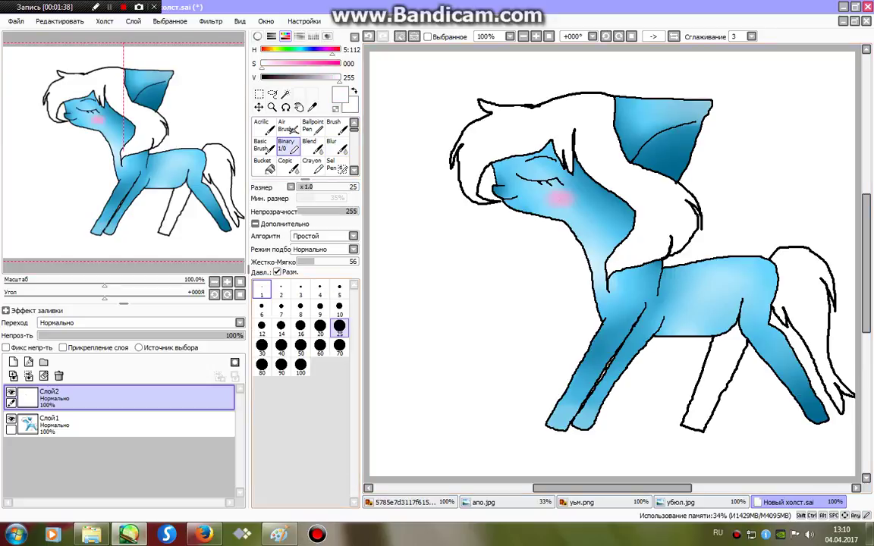
click(339, 288)
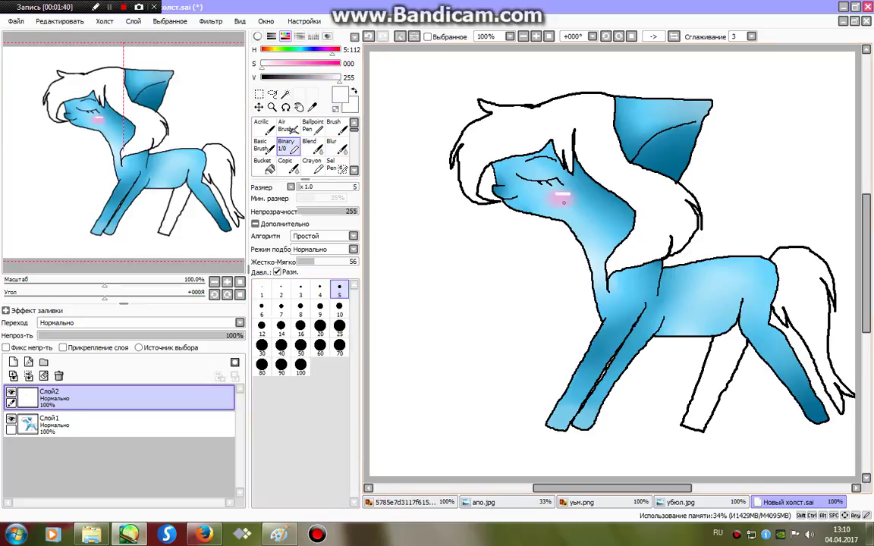
click(336, 146)
drag(558, 197, 561, 199)
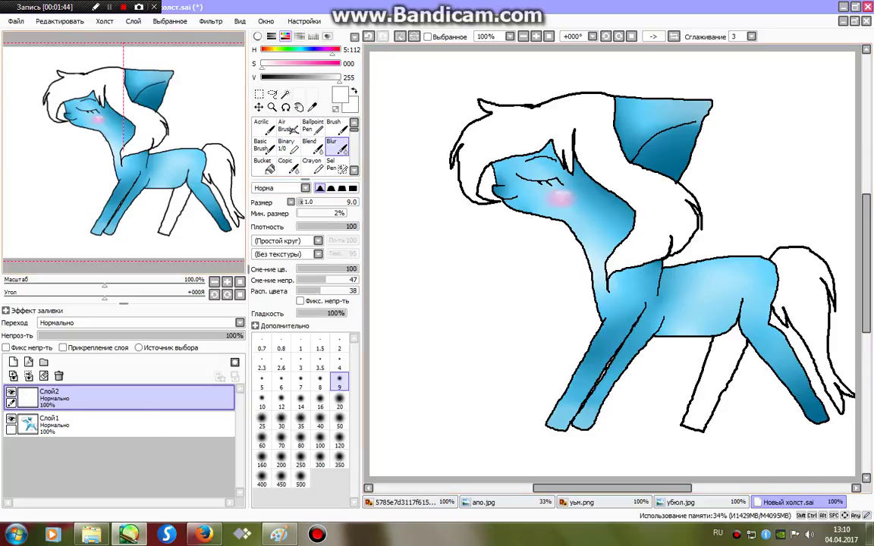
Paint the white far hind leg with blue sampled from the ear, using the size 25 Binary brush and a brightness of 234
click(286, 147)
click(399, 36)
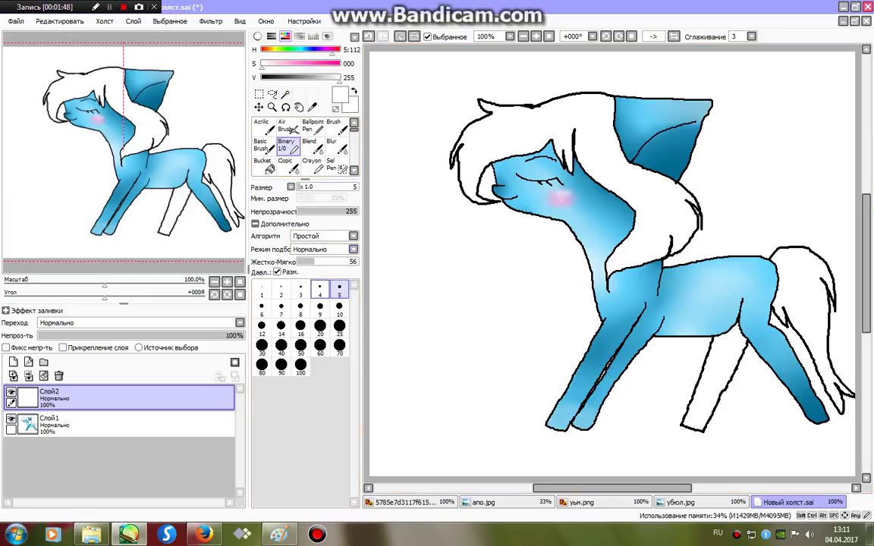
click(339, 326)
alt+click(627, 113)
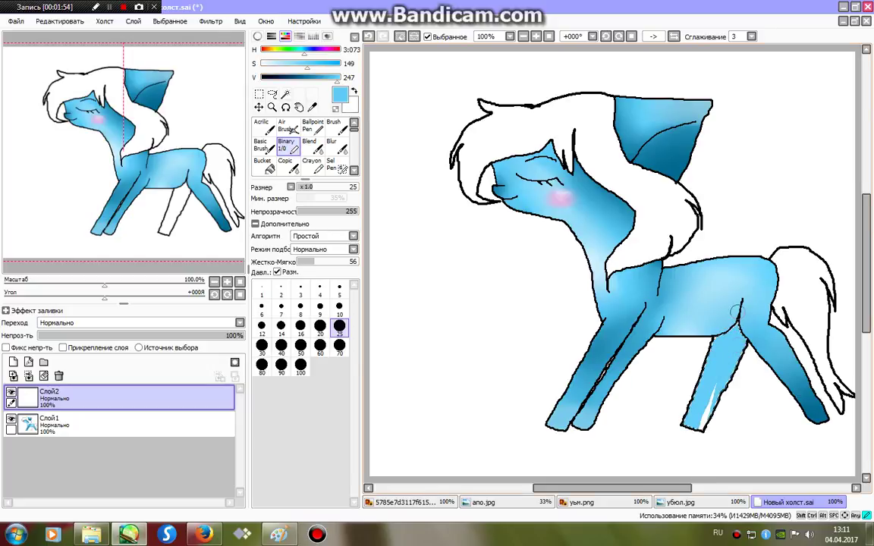
click(337, 78)
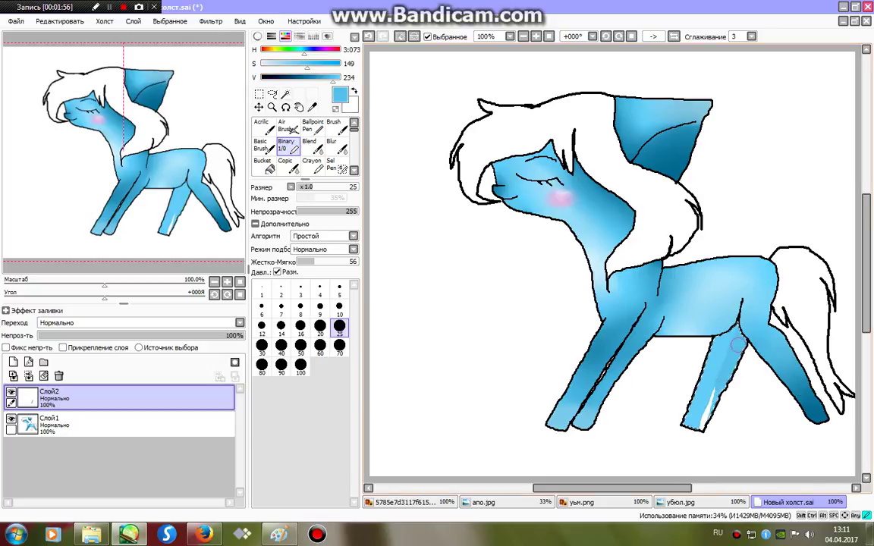
Repaint the far hind leg a darker blue of brightness 192 with the size 100 brush
click(310, 79)
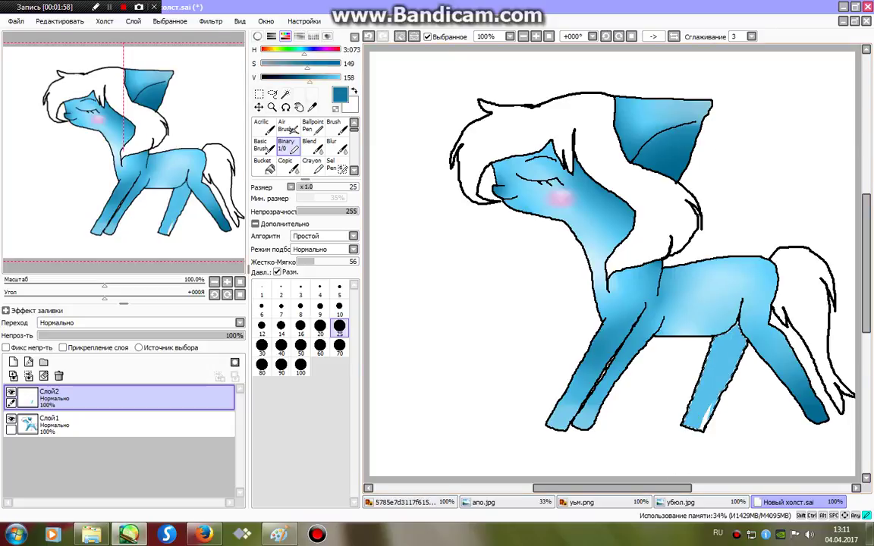
click(315, 78)
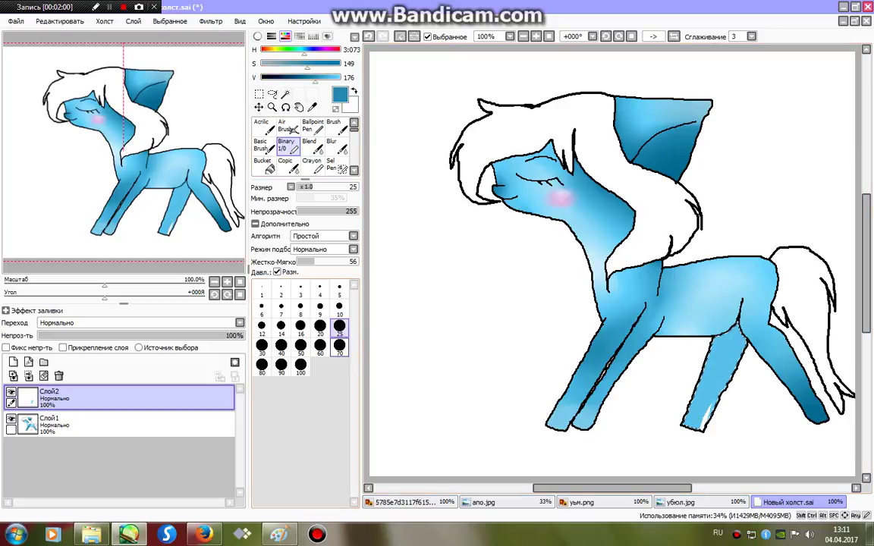
click(301, 366)
mouse_move(591, 339)
mouse_down()
mouse_move(771, 305)
mouse_move(618, 458)
mouse_up()
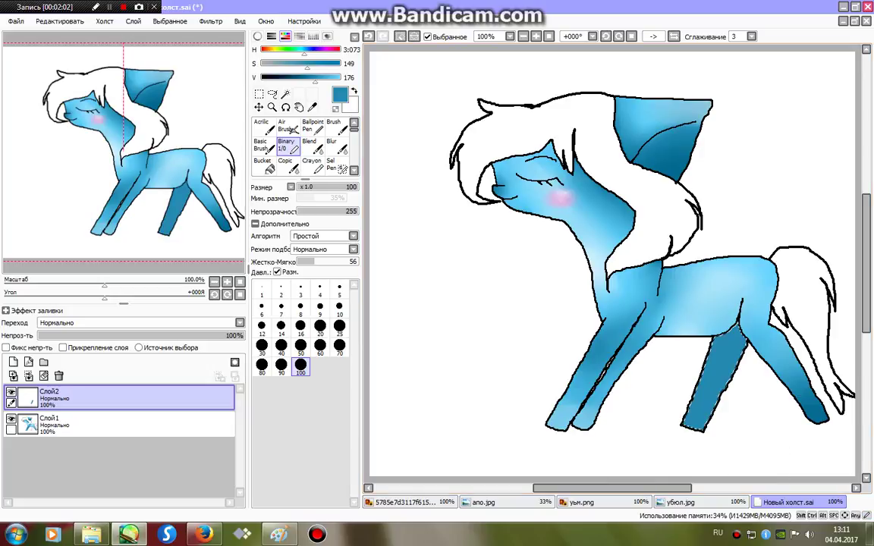
click(320, 78)
drag(725, 374, 692, 417)
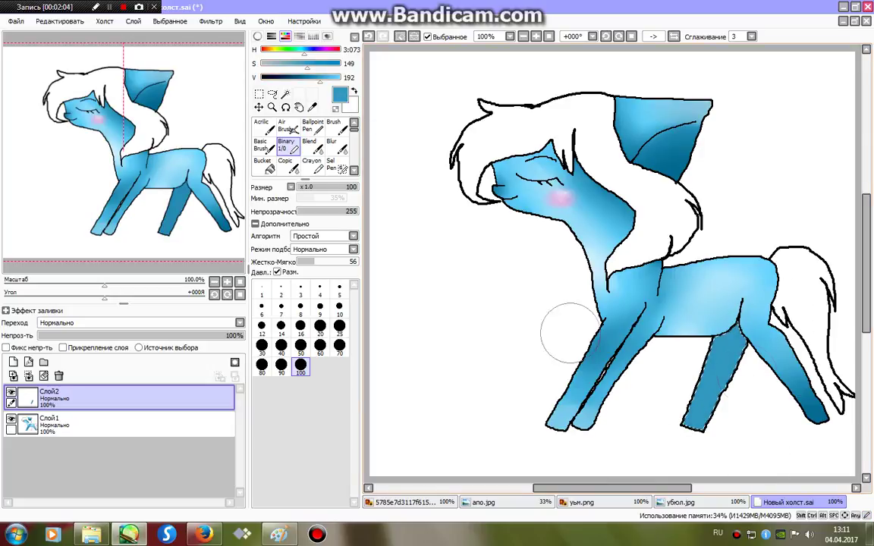
Paint a dark blue shadow of brightness 108 and a white highlight on the far hind leg with the size 25 Binary brush
click(295, 77)
click(339, 327)
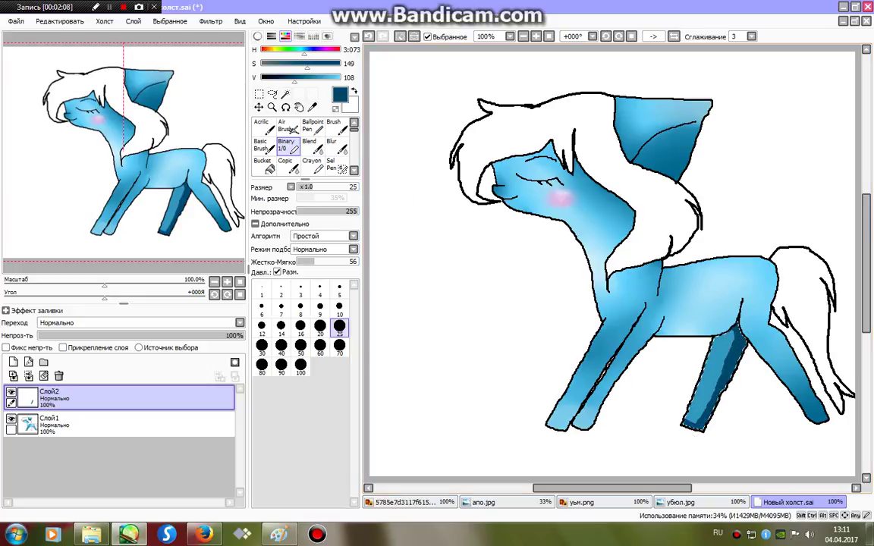
click(262, 63)
click(339, 78)
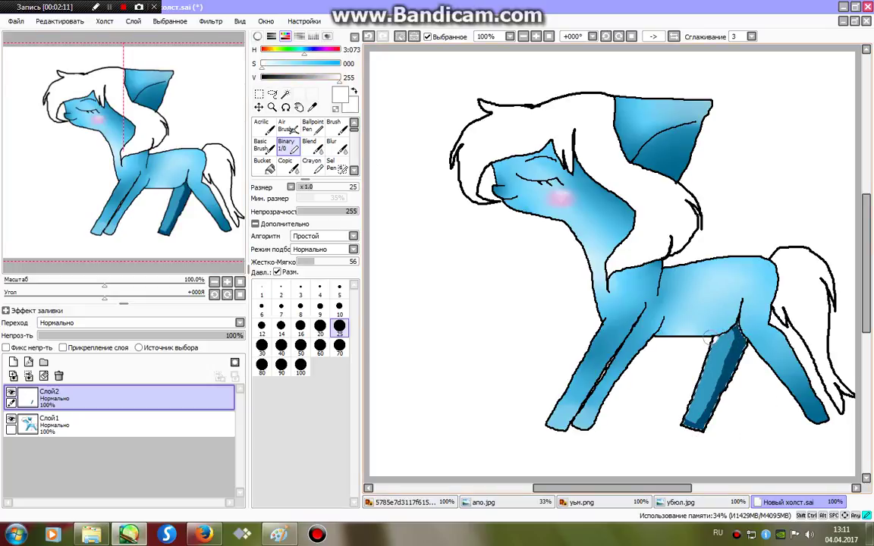
Blend the far hind leg's shadow and highlight with the Blur brush at size 20 and clear the selection
click(334, 144)
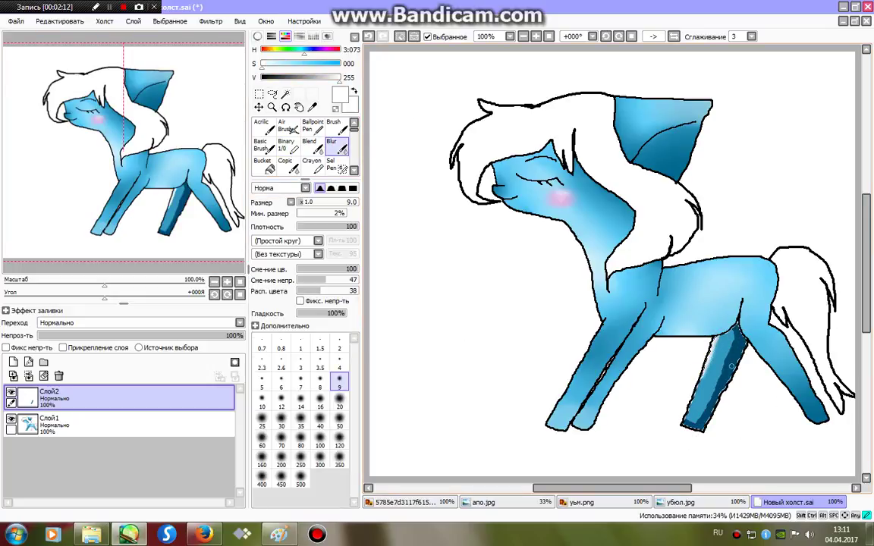
click(339, 402)
drag(717, 339, 692, 383)
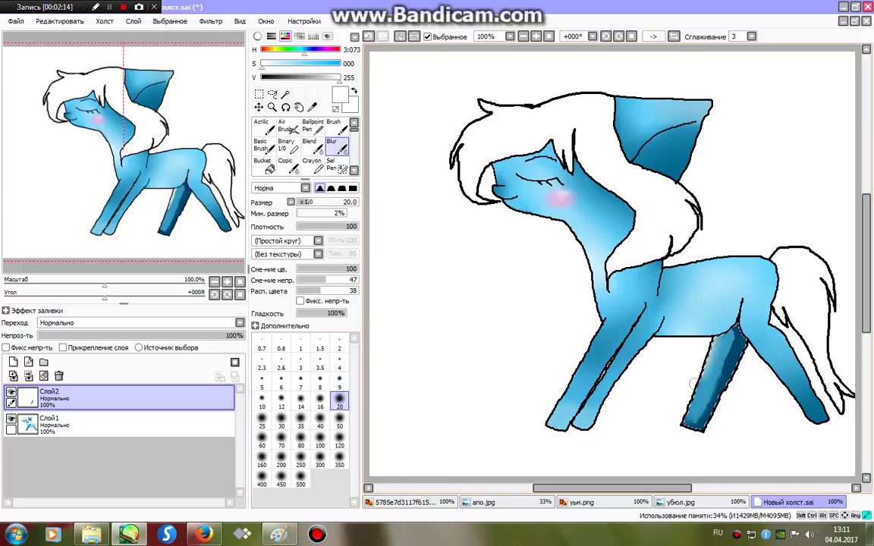
drag(724, 327, 704, 400)
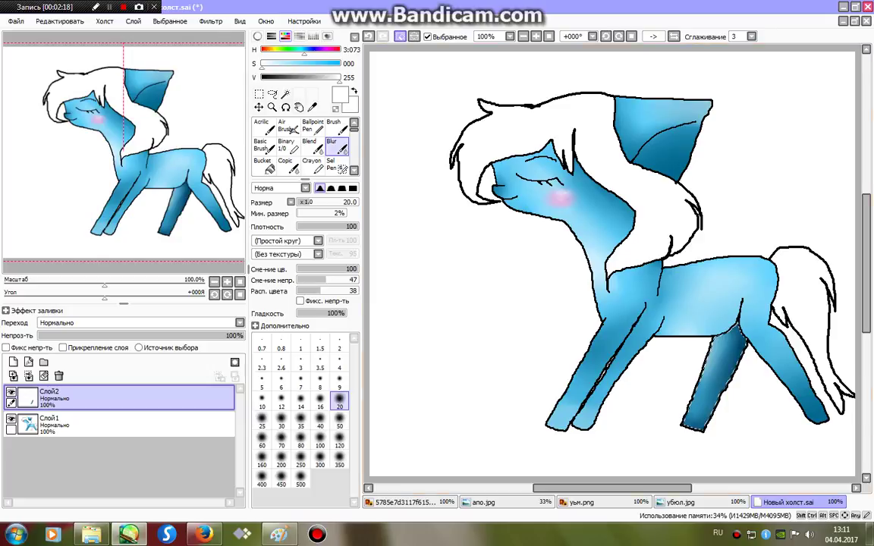
key(ctrl+d)
Select the white areas of the mane with the Magic Wand, including the forelock and the strand on the neck
click(285, 93)
click(565, 129)
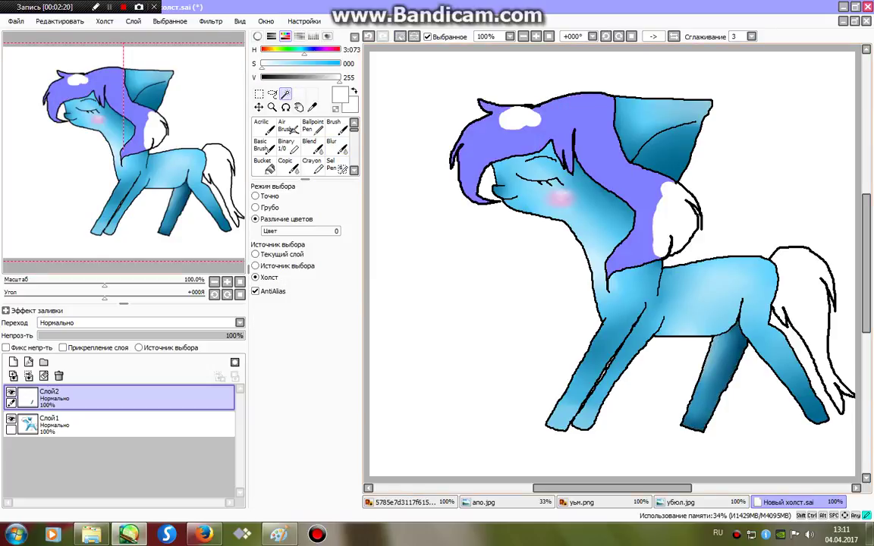
click(521, 118)
click(681, 220)
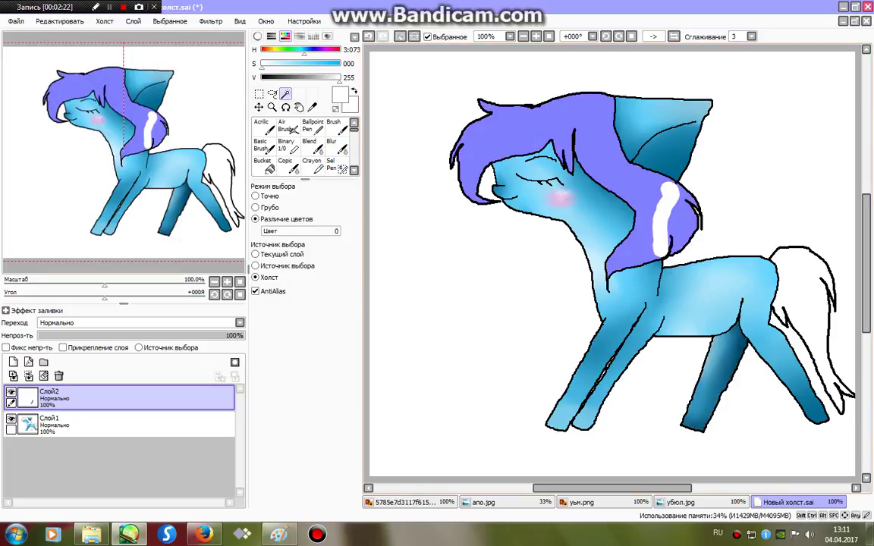
Paint the mane and tail bright magenta at full saturation with the Binary brush at size 70
click(286, 146)
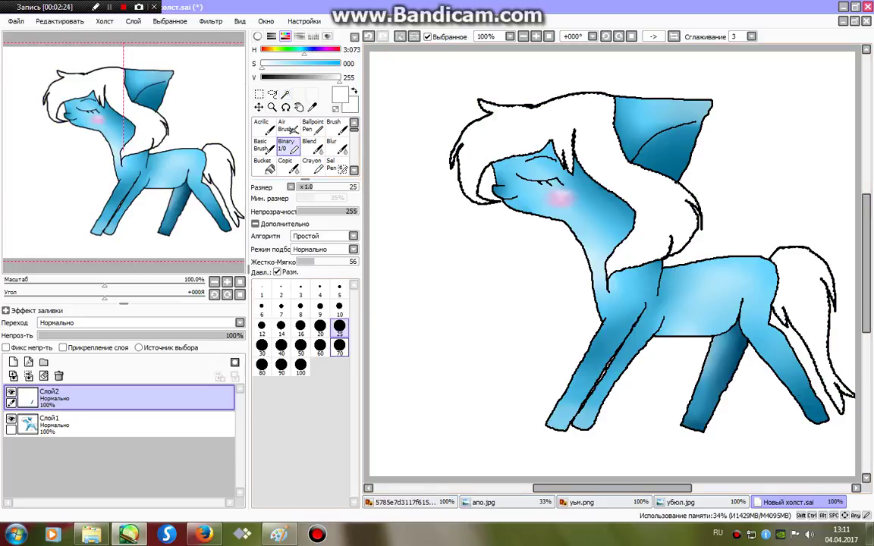
click(339, 346)
click(329, 50)
click(338, 64)
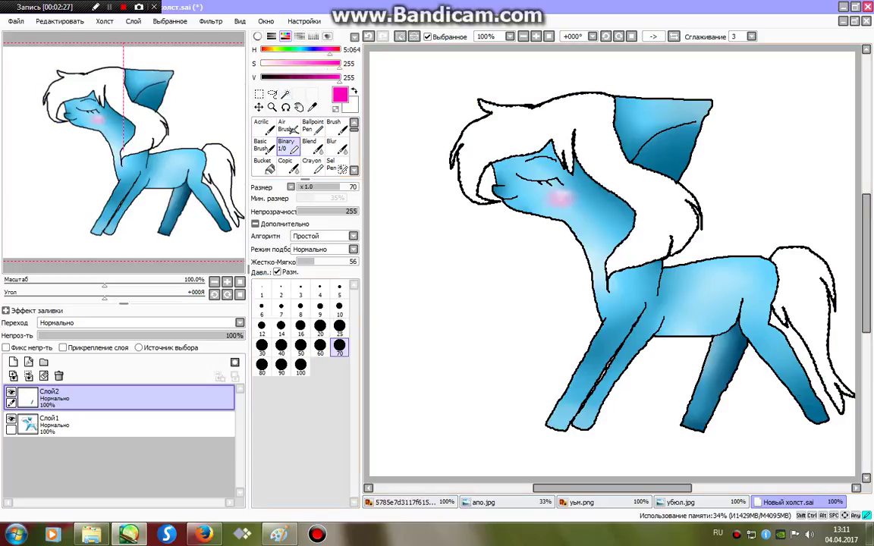
mouse_move(512, 93)
mouse_down()
mouse_move(523, 135)
mouse_move(728, 262)
mouse_move(438, 250)
mouse_move(566, 69)
mouse_move(823, 380)
mouse_move(840, 252)
mouse_up()
Add darker magenta shadows of brightness 198 and white highlights to the mane and tail with the size 70 Binary brush
click(322, 77)
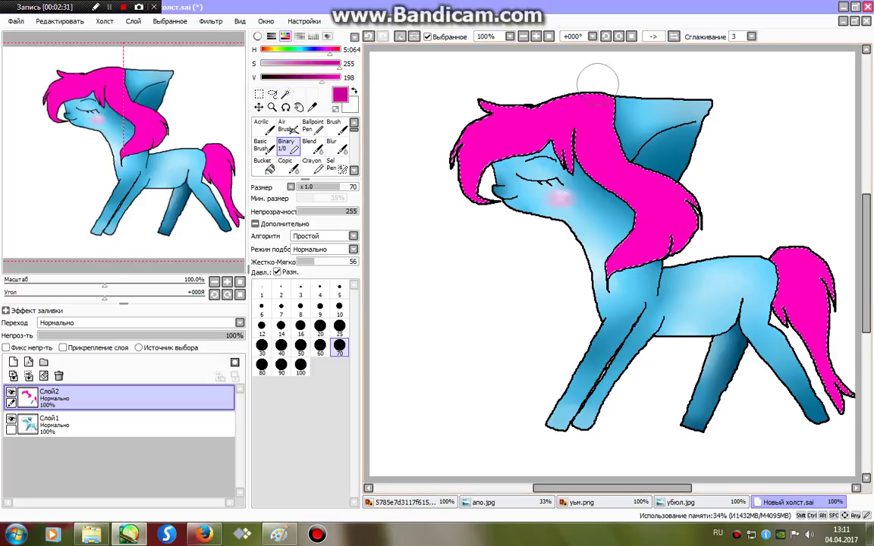
mouse_move(527, 95)
mouse_down()
mouse_move(599, 163)
mouse_move(796, 235)
mouse_move(827, 236)
mouse_up()
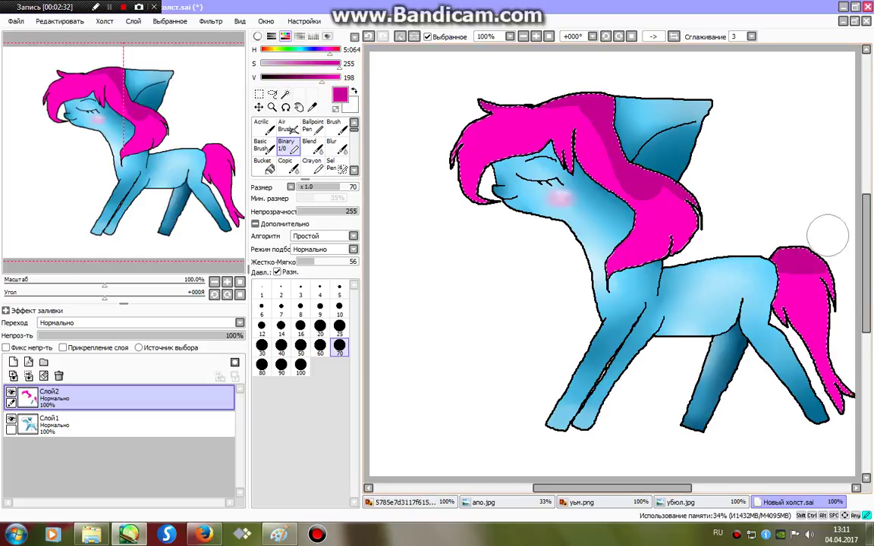
key(x)
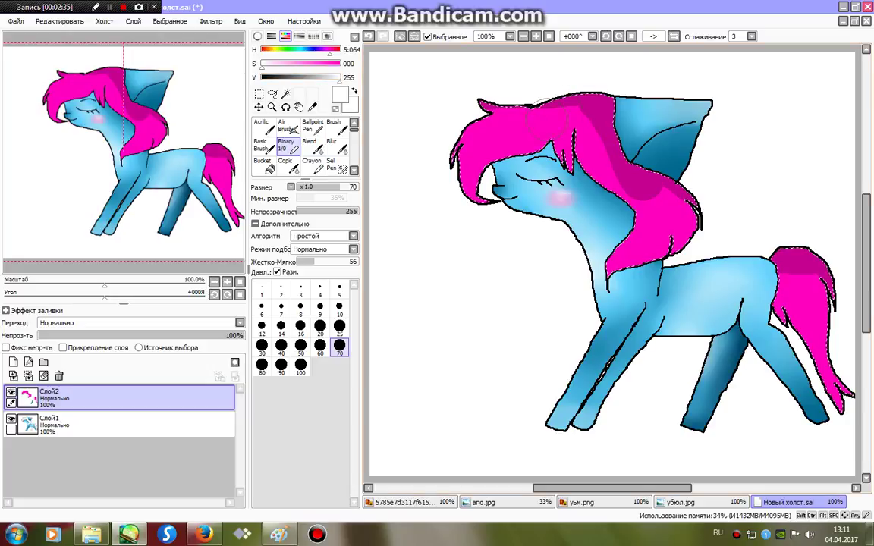
drag(543, 125, 577, 150)
drag(803, 306, 812, 306)
Blend the shadows and highlights of the mane and tail with the Blur brush at size 50
click(336, 146)
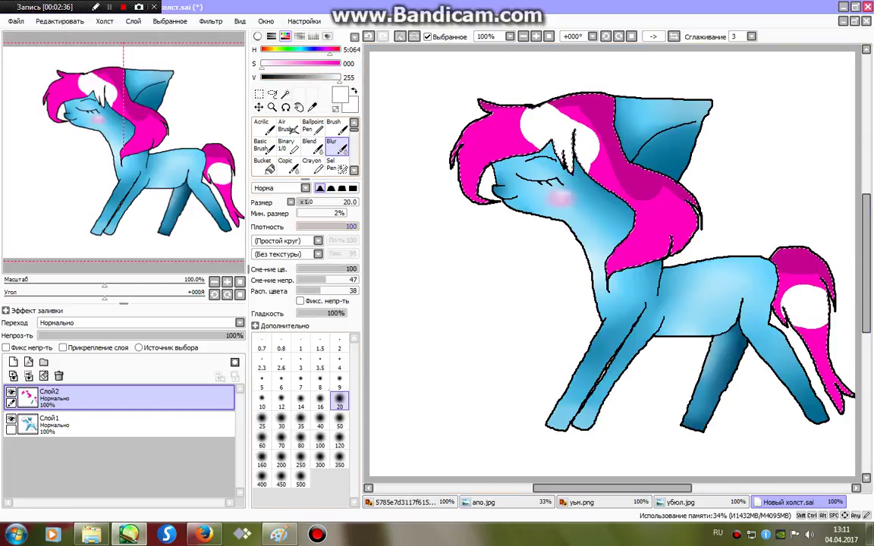
click(339, 424)
drag(599, 145, 501, 89)
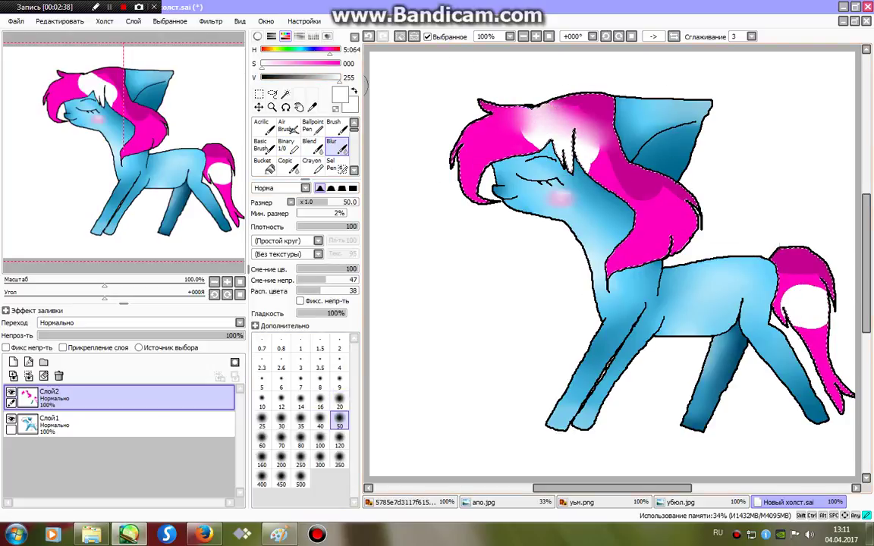
mouse_move(352, 85)
mouse_down()
mouse_move(785, 215)
mouse_move(531, 136)
mouse_move(819, 171)
mouse_move(873, 332)
mouse_move(852, 363)
mouse_move(766, 127)
mouse_up()
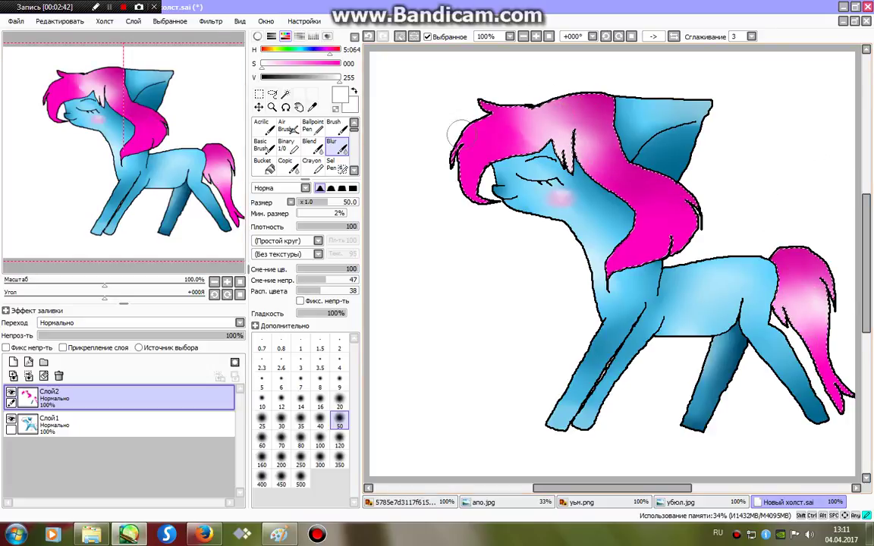
Paint the tips of the forelock, mane and tail purple at full saturation with the size 70 Binary brush
click(285, 144)
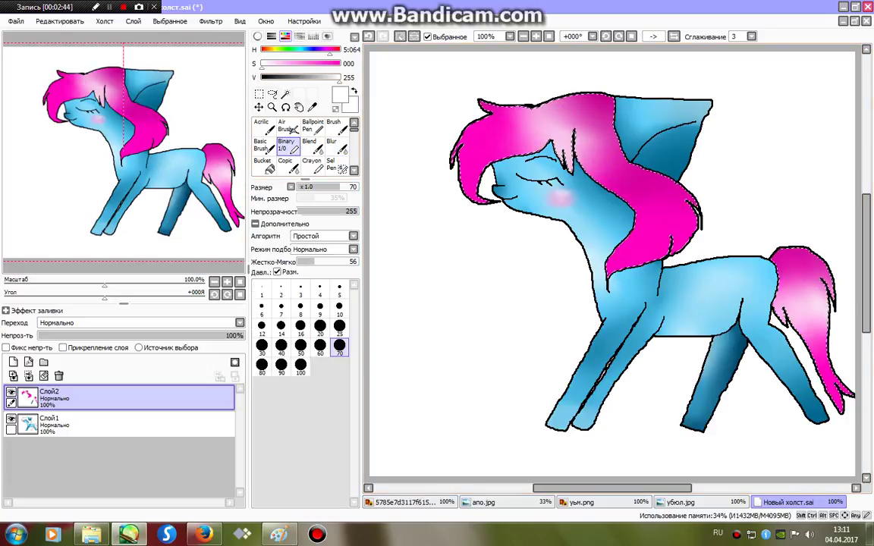
click(321, 51)
click(339, 65)
drag(458, 200, 477, 139)
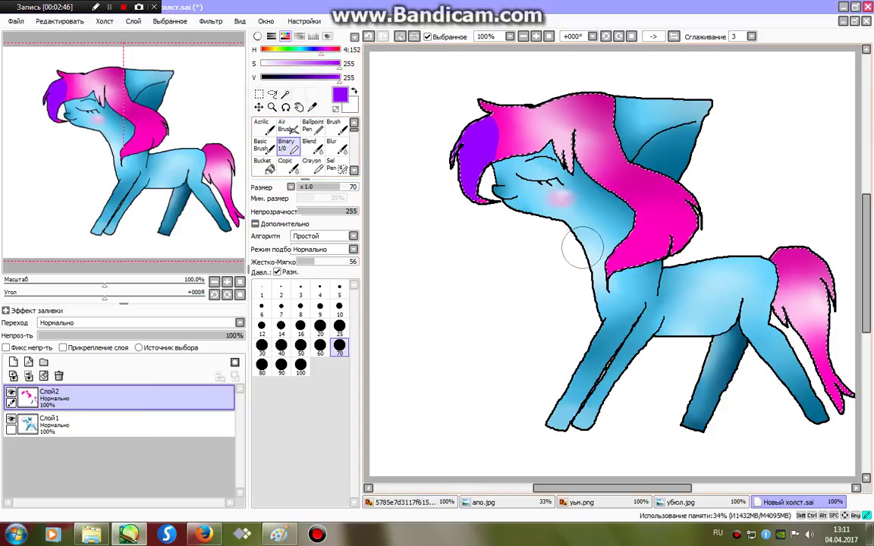
drag(618, 254, 686, 216)
drag(789, 318, 842, 387)
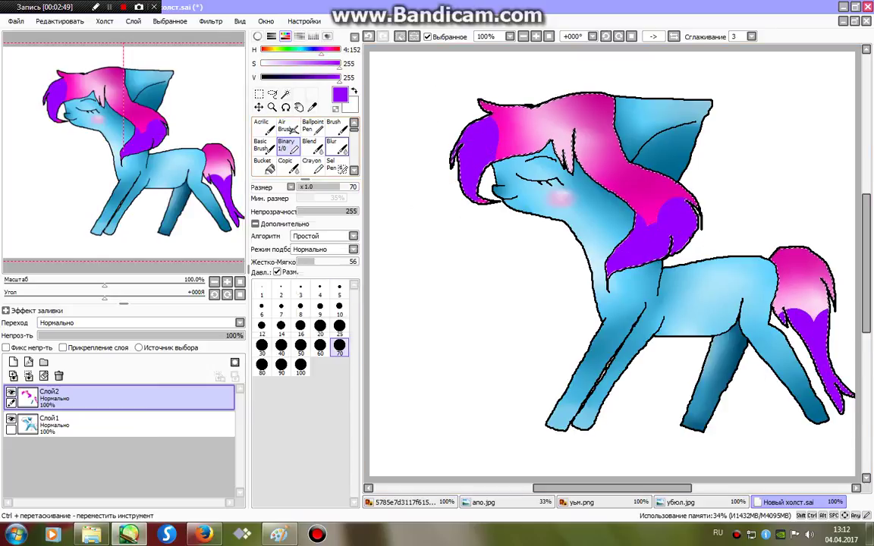
Blend the purple tips into the magenta of the mane and tail with the size 50 Blur brush
click(336, 147)
drag(495, 152, 489, 120)
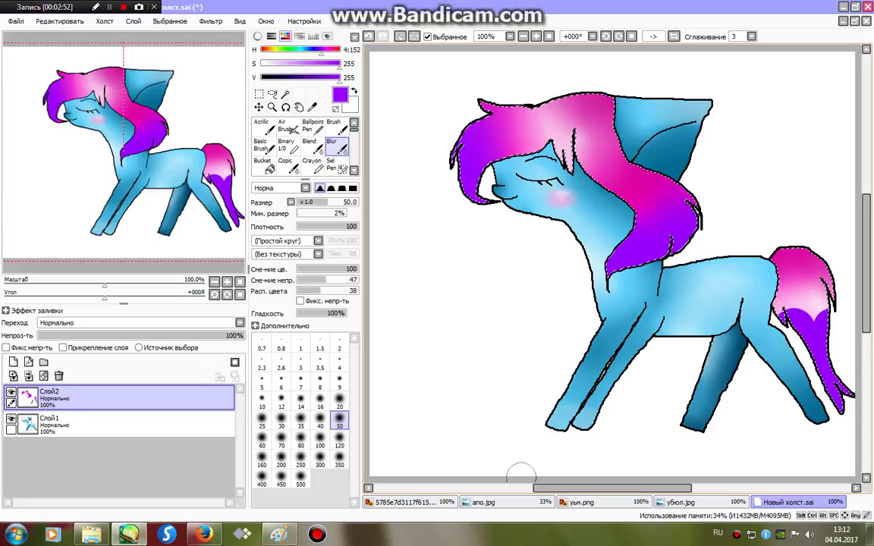
mouse_move(790, 317)
mouse_down()
mouse_move(782, 179)
mouse_move(784, 319)
mouse_up()
mouse_move(804, 410)
mouse_down()
mouse_move(845, 406)
mouse_move(816, 397)
mouse_move(788, 406)
mouse_move(834, 401)
mouse_up()
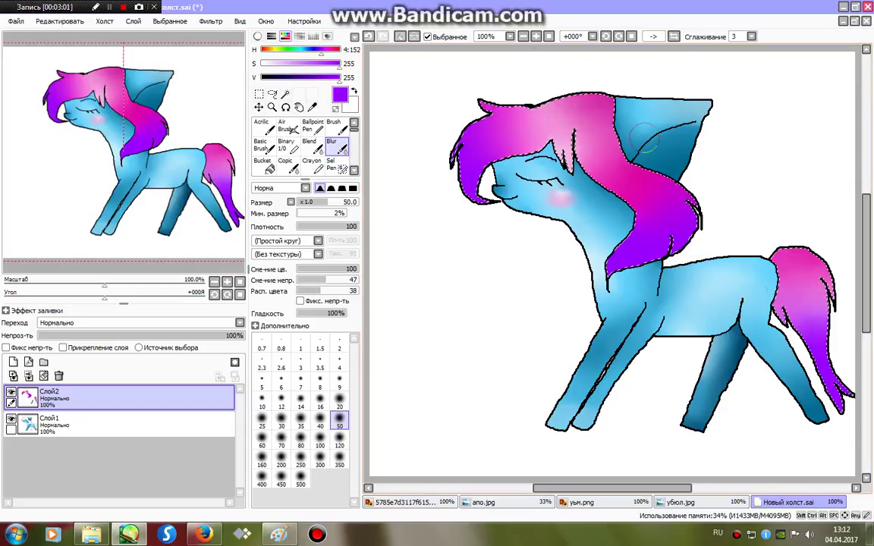
Clear the hair selection and select the white background around the pony with the Magic Wand
click(400, 37)
click(285, 94)
click(780, 463)
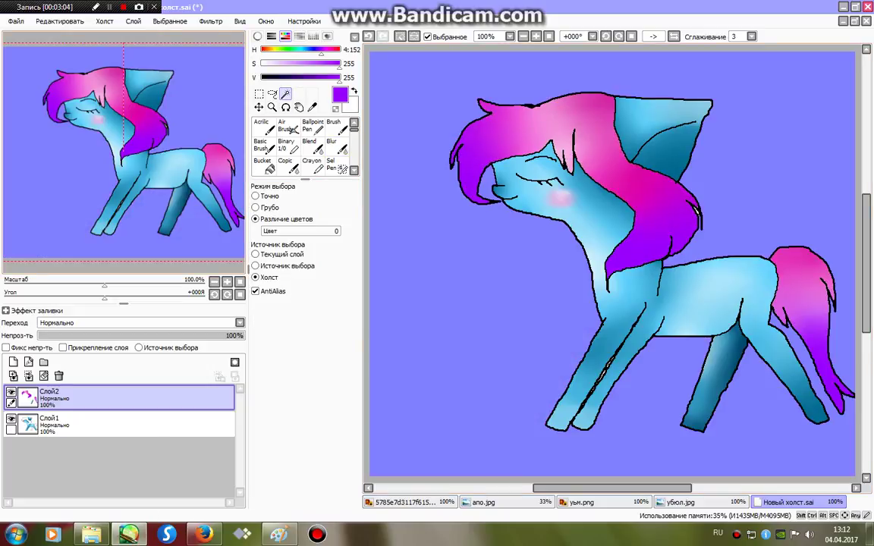
Add the tiny white gaps between the mane's outlines to the selection with the Magic Wand and the size 3 selection pen
click(171, 282)
drag(125, 151, 160, 130)
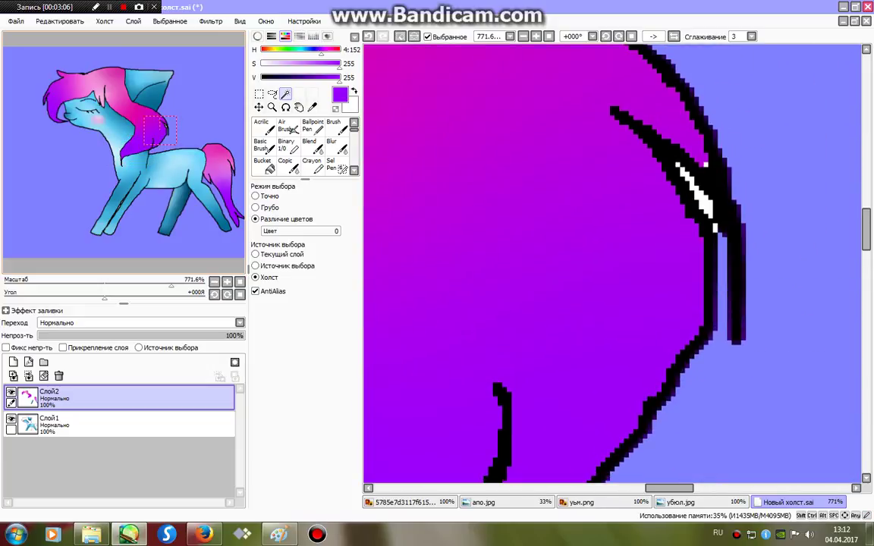
click(704, 202)
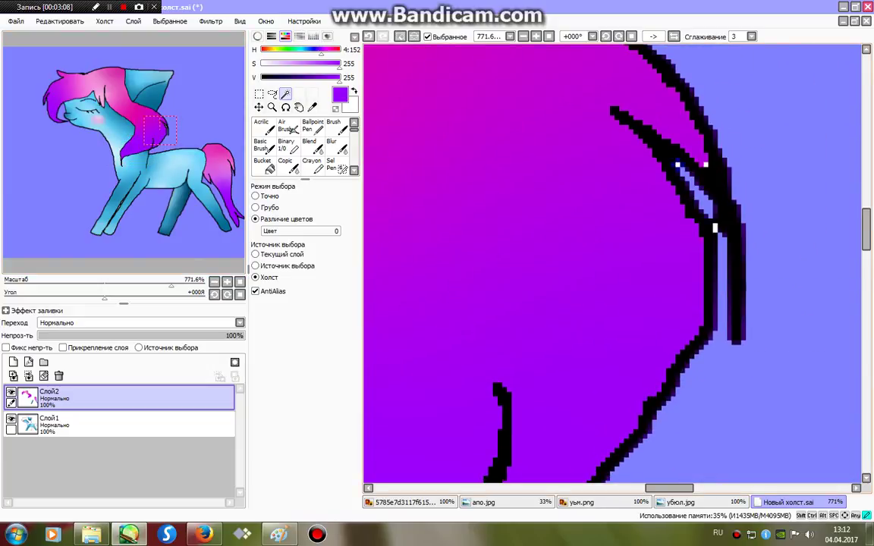
click(337, 165)
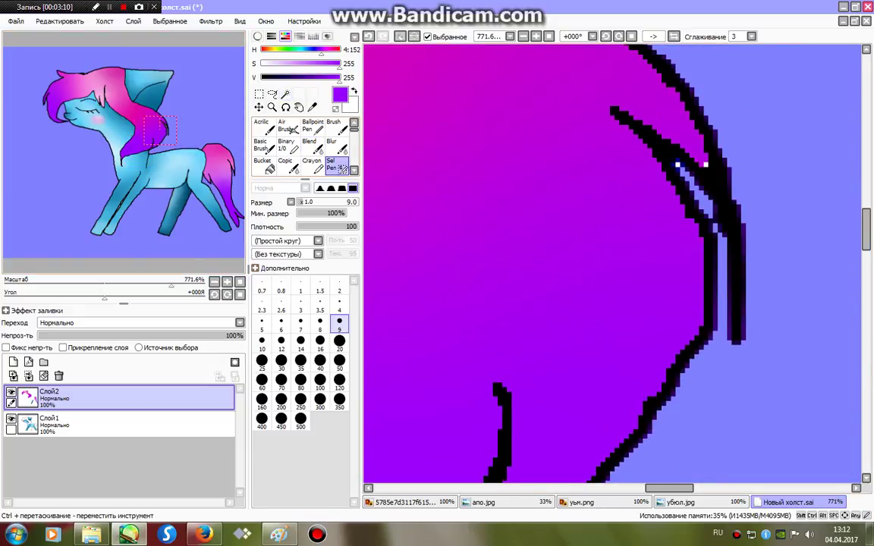
click(300, 305)
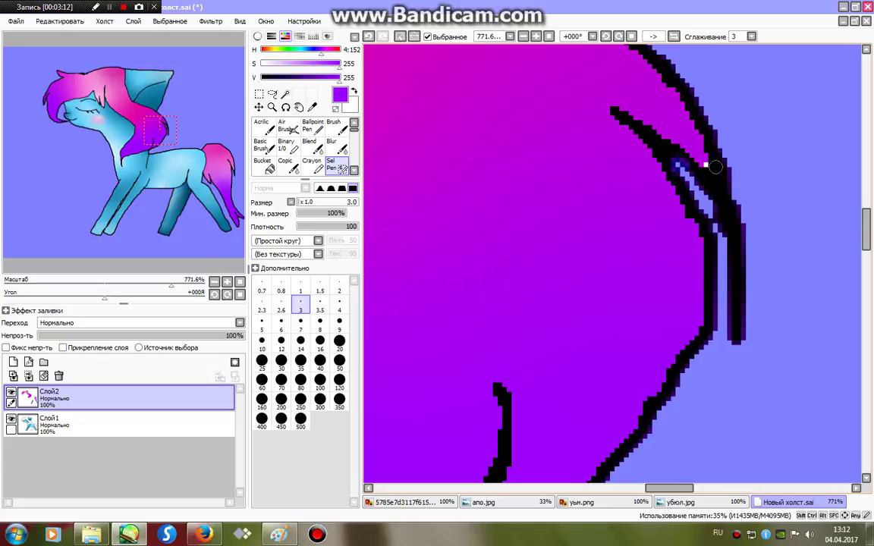
key(Home)
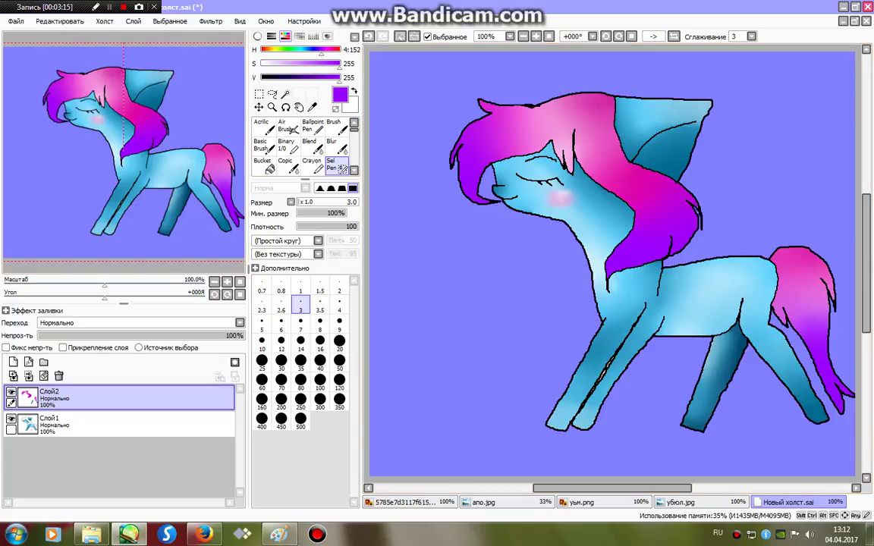
Merge the colour layer down into Слой1 and add a new empty layer above it
click(287, 147)
click(300, 367)
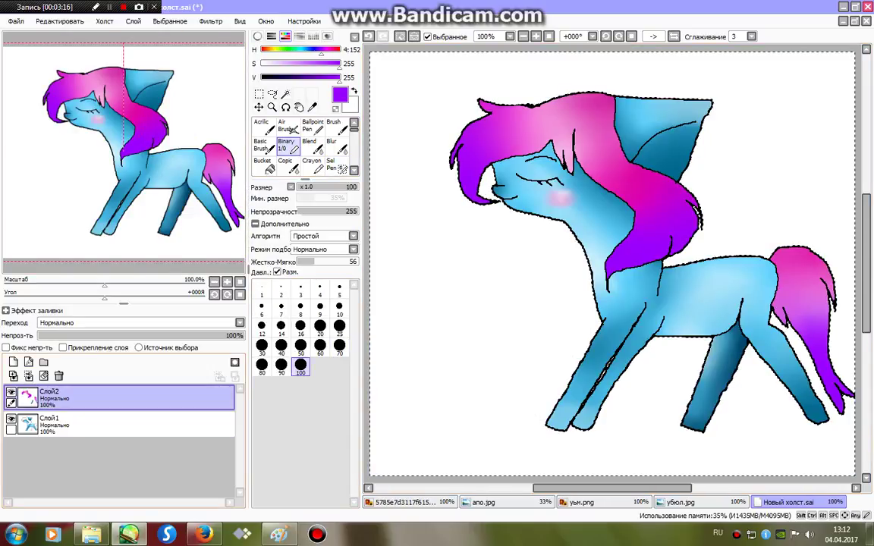
click(29, 375)
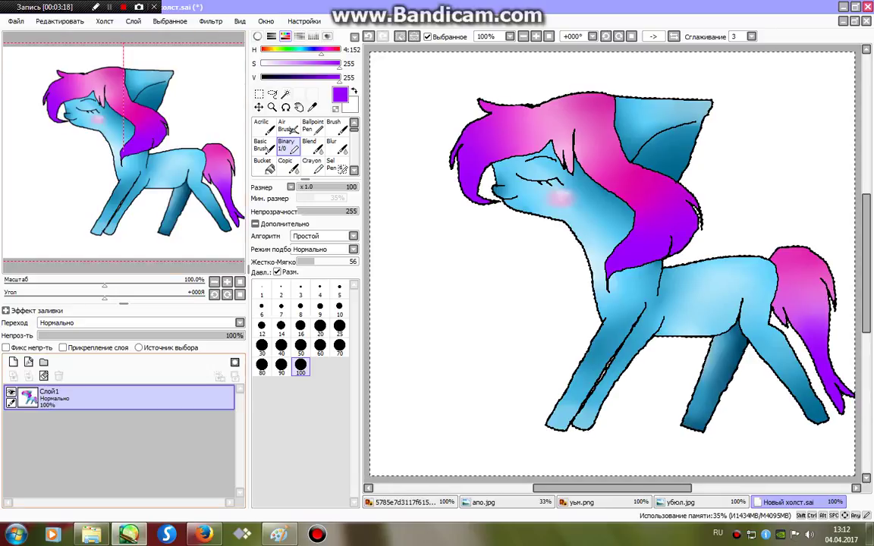
click(13, 362)
Paint the selected background turquoise above, pink across the middle and red below with the size 100 Binary brush
click(296, 50)
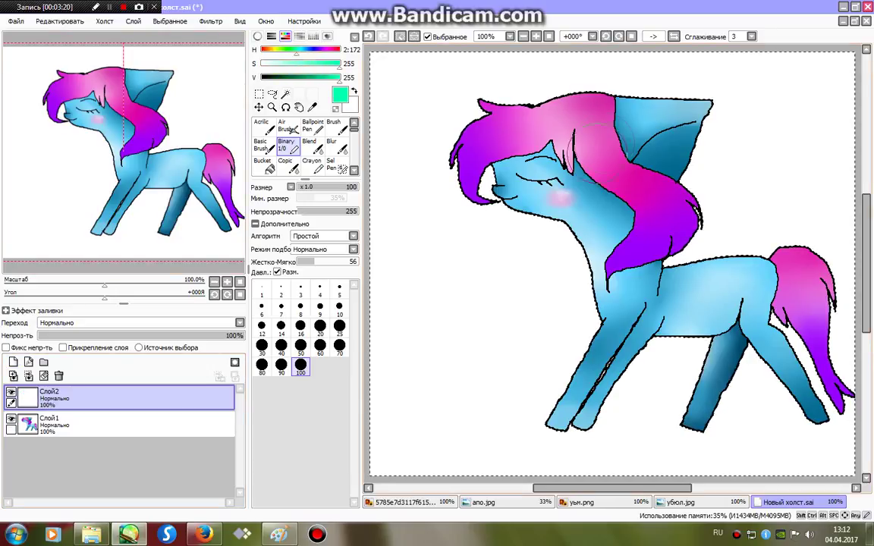
mouse_move(436, 76)
mouse_down()
mouse_move(439, 57)
mouse_move(420, 171)
mouse_move(731, 120)
mouse_up()
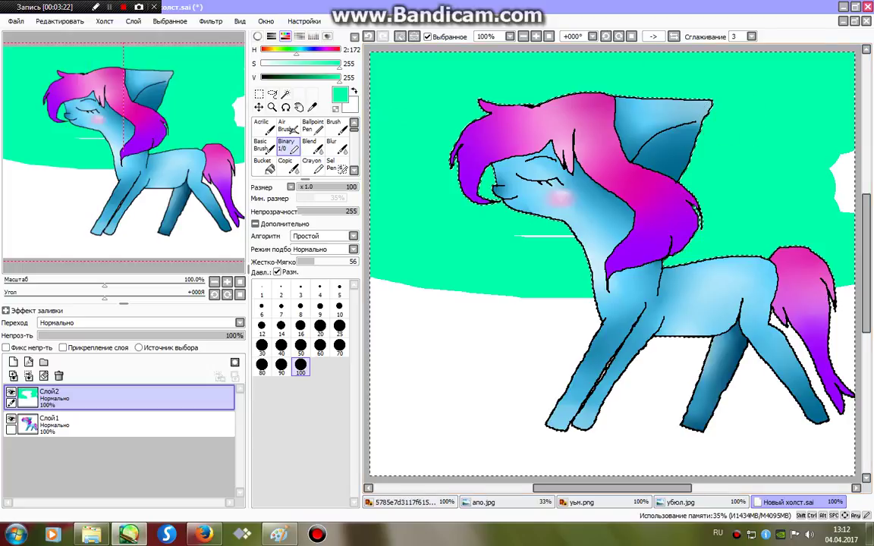
click(331, 50)
mouse_move(731, 179)
mouse_down()
mouse_move(803, 106)
mouse_move(650, 186)
mouse_move(456, 329)
mouse_move(553, 436)
mouse_up()
click(263, 49)
mouse_move(386, 361)
mouse_down()
mouse_move(759, 395)
mouse_move(766, 364)
mouse_up()
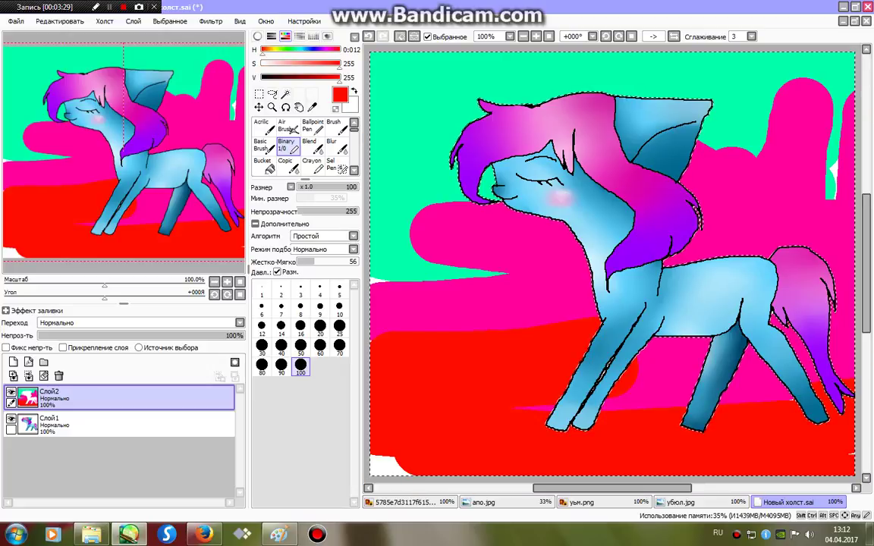
Paint broad blue strokes over the lower background and pink strokes behind the pony and down the background
click(317, 50)
drag(590, 281, 728, 477)
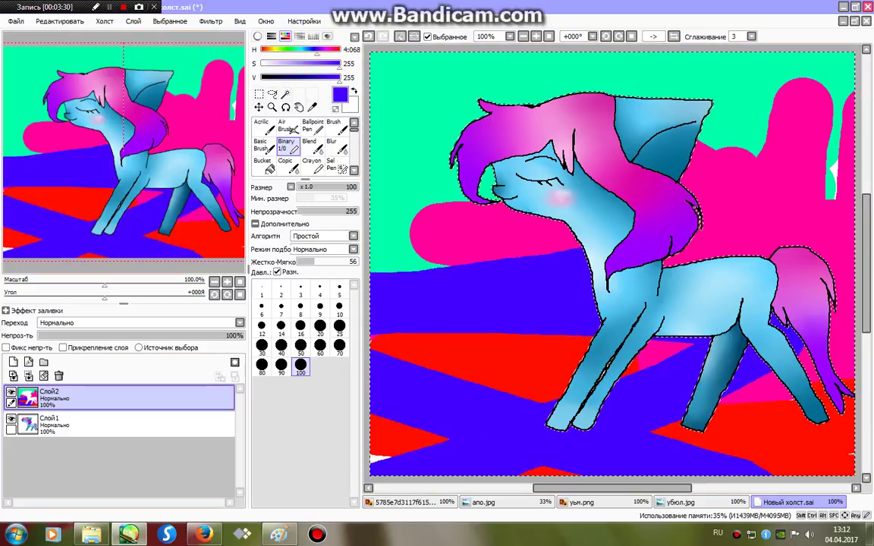
click(333, 49)
mouse_move(690, 122)
mouse_down()
mouse_move(841, 153)
mouse_move(470, 469)
mouse_move(371, 492)
mouse_up()
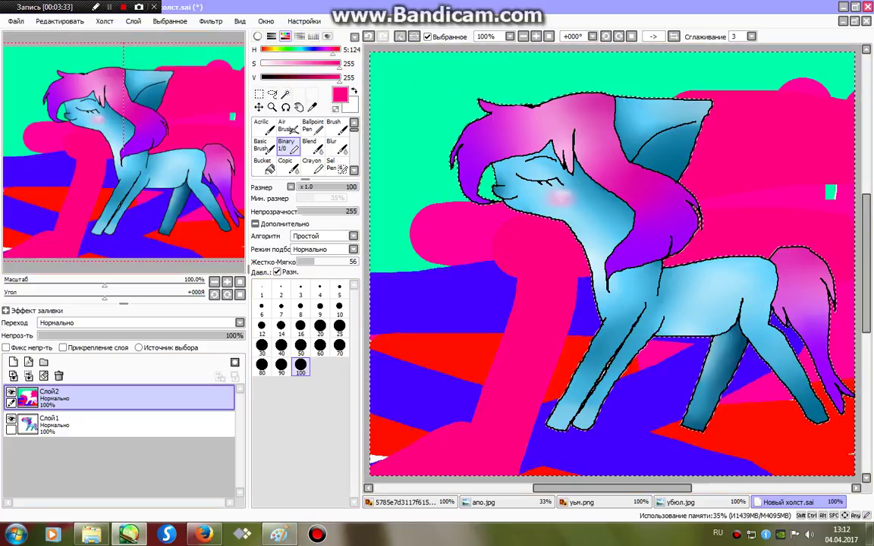
Paint winding pale green strokes of saturation 68 and broad white strokes across the background
click(286, 50)
click(282, 64)
mouse_move(562, 202)
mouse_down()
mouse_move(615, 429)
mouse_move(597, 277)
mouse_up()
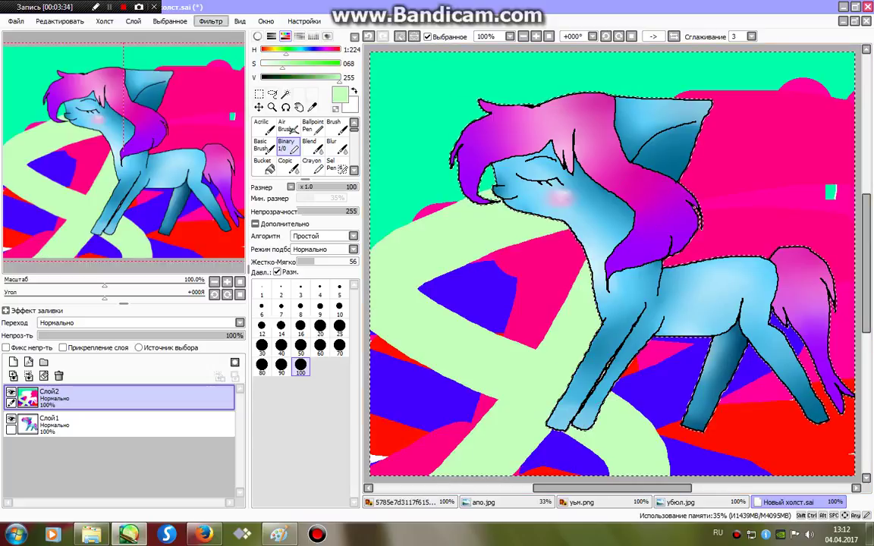
click(262, 64)
mouse_move(781, 229)
mouse_down()
mouse_move(764, 416)
mouse_move(563, 346)
mouse_up()
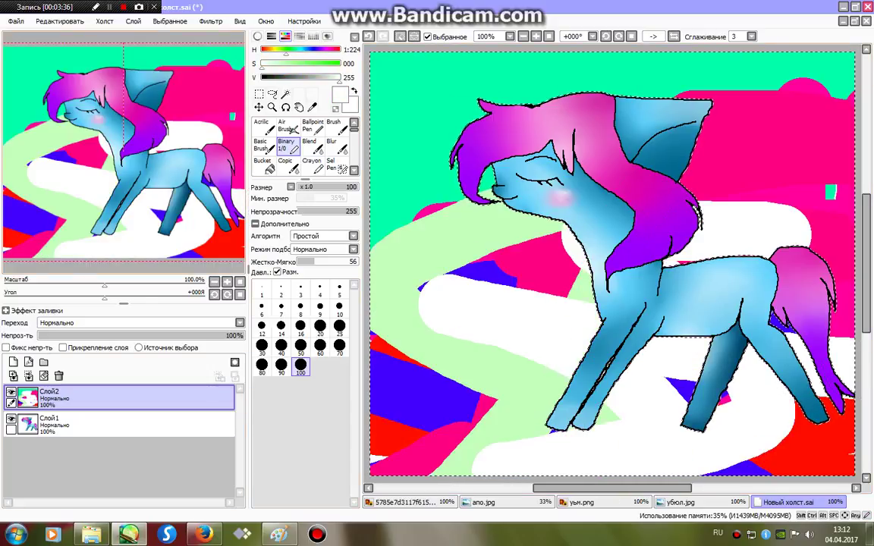
Blur the painted strokes across the whole selected background into soft colour blends with the Blur tool at size 120
click(331, 144)
mouse_move(630, 201)
mouse_down()
mouse_move(762, 148)
mouse_move(796, 83)
mouse_move(675, 85)
mouse_move(406, 185)
mouse_move(508, 273)
mouse_up()
mouse_move(455, 250)
mouse_down()
mouse_move(379, 379)
mouse_move(485, 235)
mouse_move(668, 216)
mouse_move(724, 419)
mouse_move(758, 341)
mouse_move(706, 395)
mouse_move(455, 414)
mouse_move(838, 398)
mouse_move(424, 304)
mouse_move(364, 357)
mouse_move(809, 400)
mouse_move(596, 373)
mouse_move(394, 394)
mouse_move(624, 371)
mouse_move(437, 193)
mouse_up()
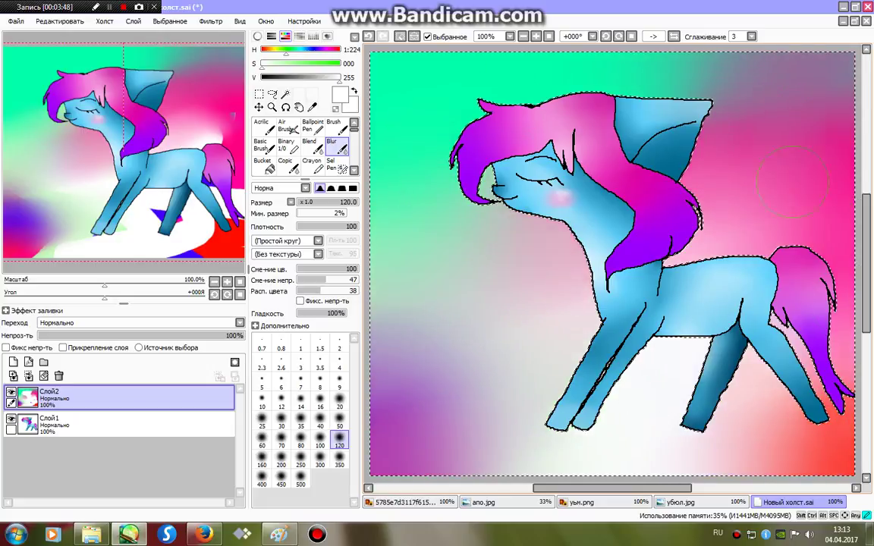
mouse_move(792, 182)
mouse_down()
mouse_move(672, 402)
mouse_move(629, 178)
mouse_move(767, 298)
mouse_move(466, 338)
mouse_up()
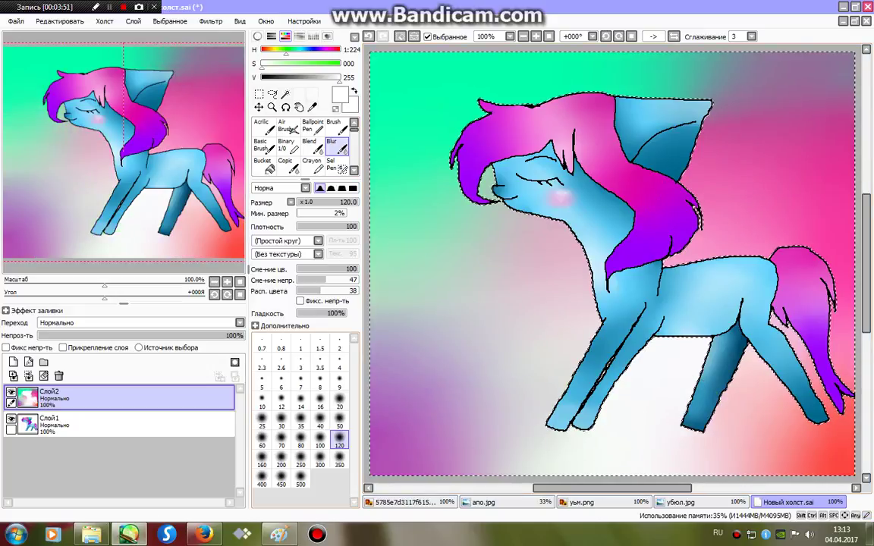
Paint magenta strokes and a turquoise spot below the pony's belly with the size 100 Binary brush
click(288, 146)
click(327, 50)
click(339, 64)
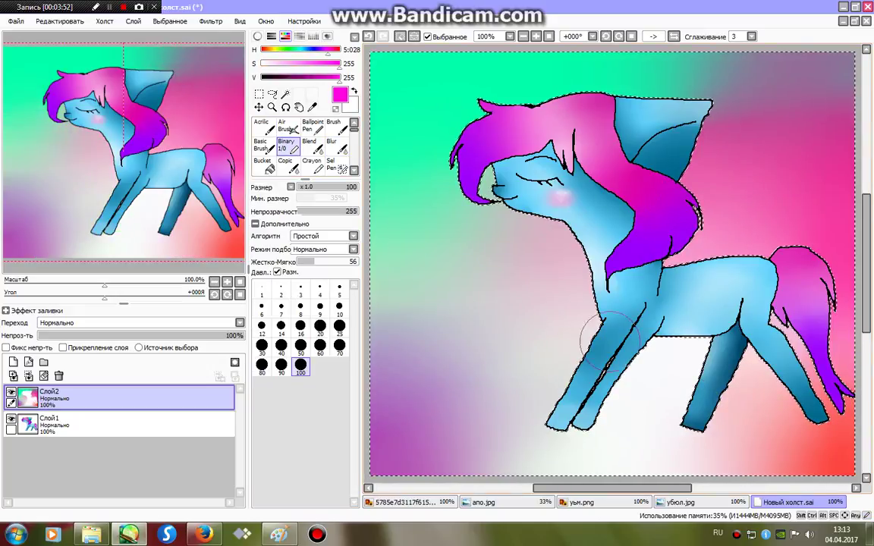
drag(668, 368, 656, 477)
click(295, 50)
click(625, 444)
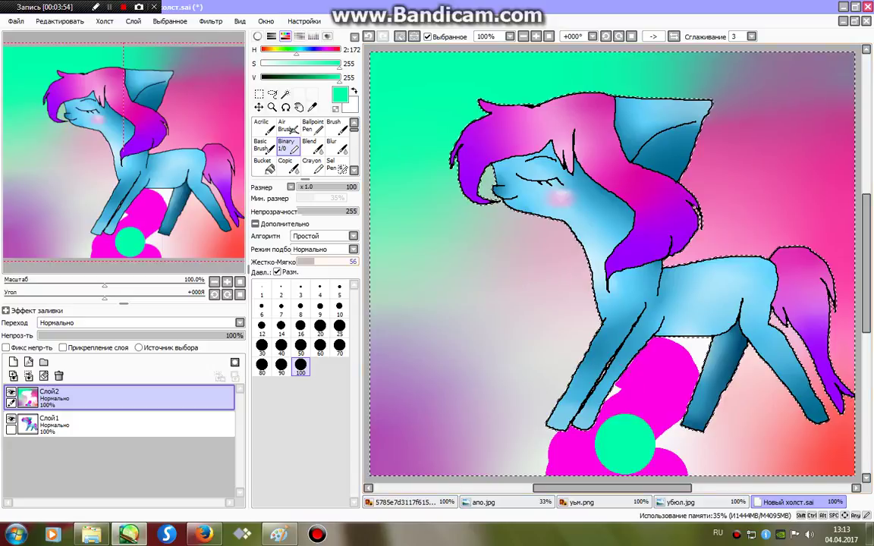
Blur the magenta and turquoise paint under the pony into the background and clear the selection
click(331, 145)
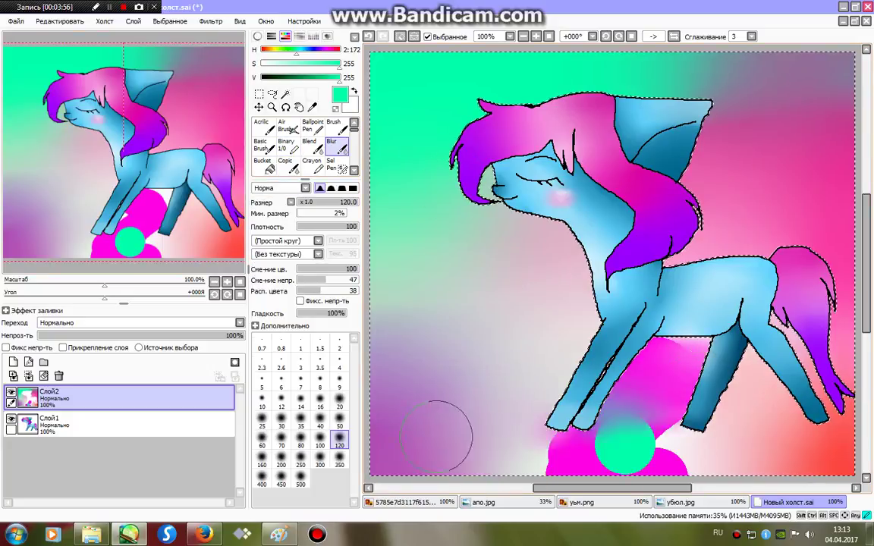
key(ctrl+z)
key(ctrl+z)
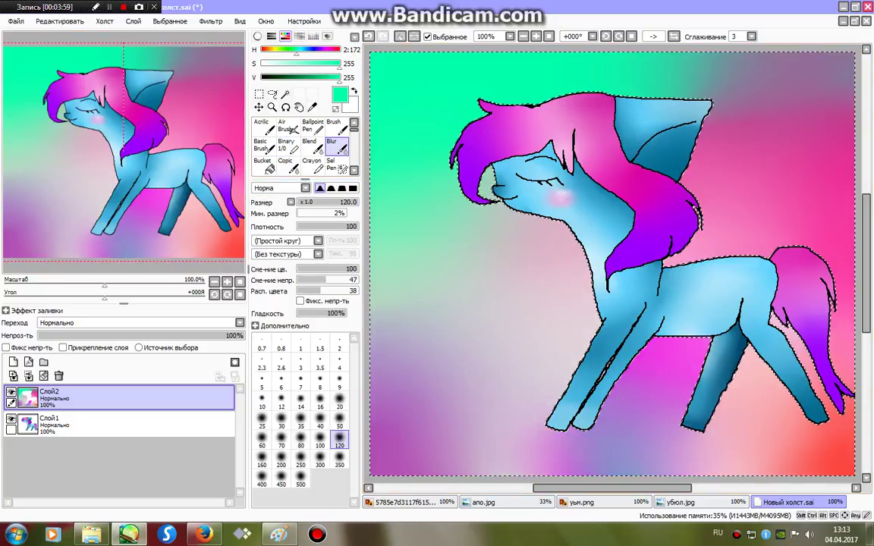
key(ctrl+d)
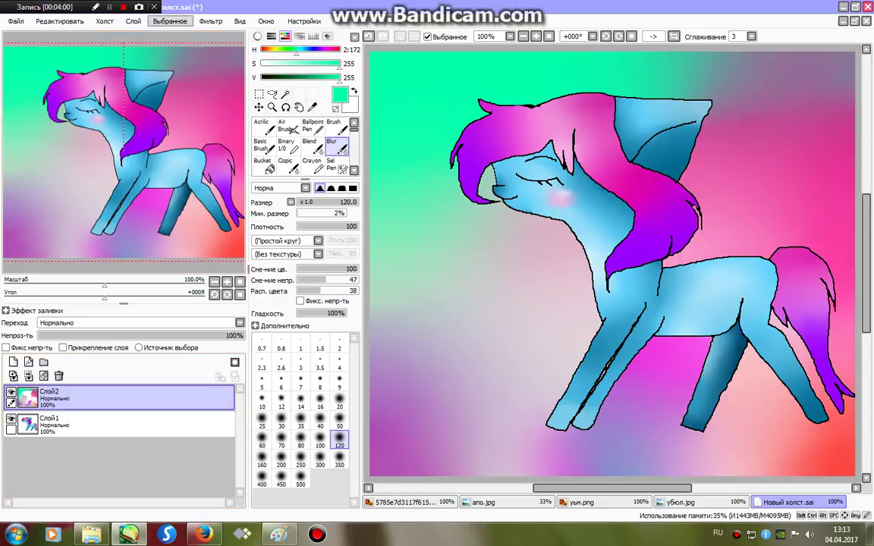
Adjust the background layer Слой2 to hue +34, saturation +20 and brightness +6
click(210, 20)
click(251, 35)
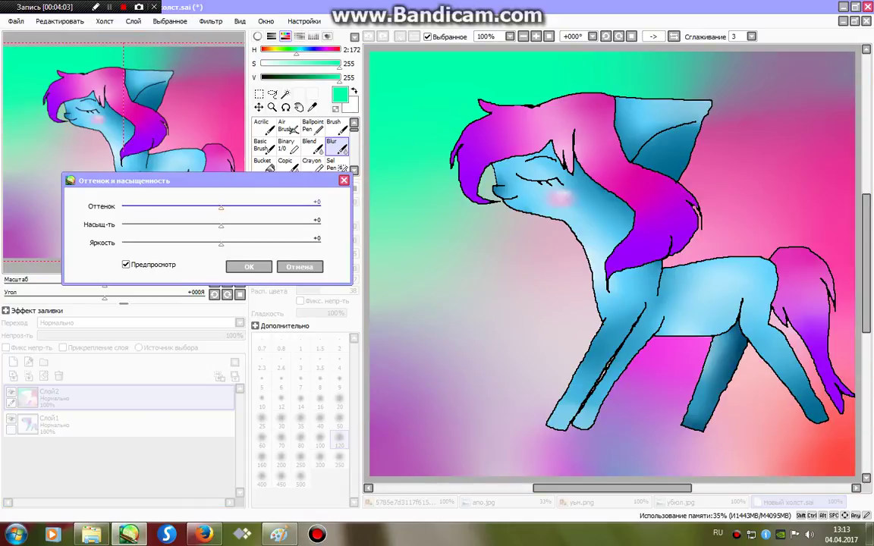
drag(221, 207, 257, 243)
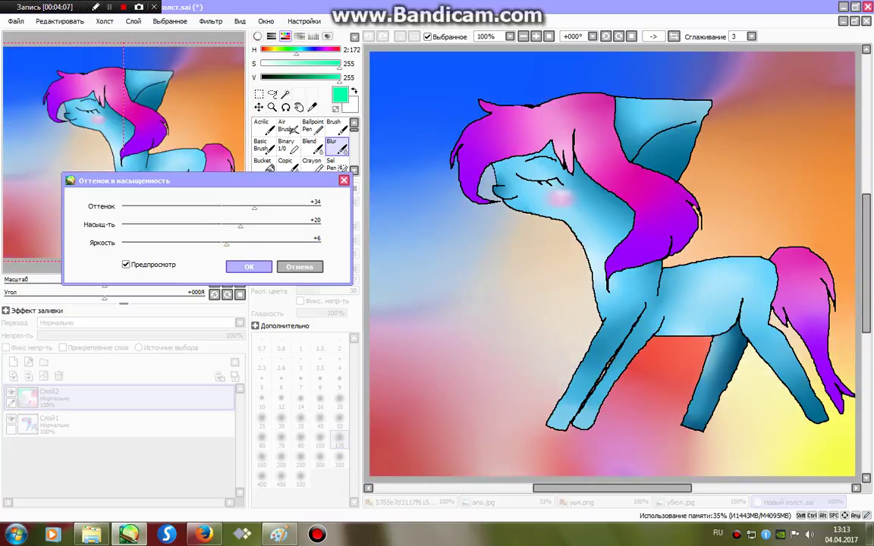
click(249, 266)
Raise the brightness and contrast of the background layer Слой2
click(211, 20)
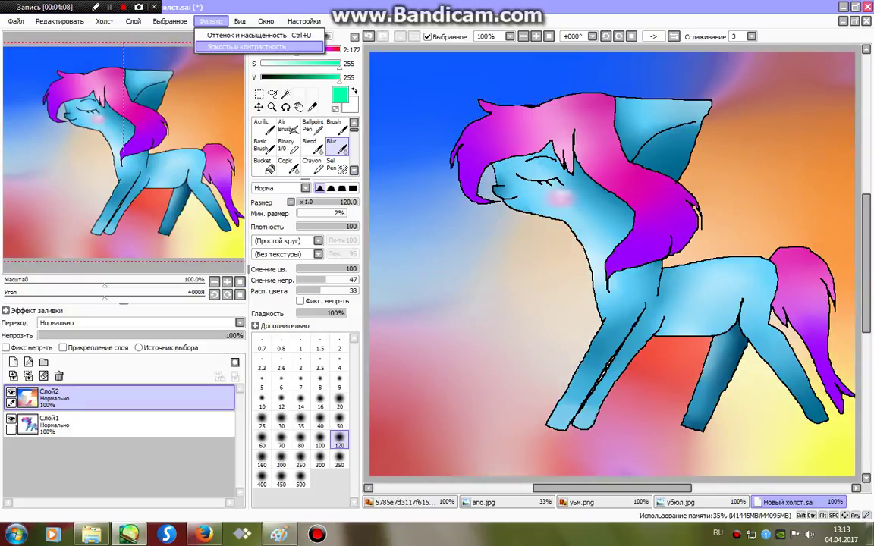
click(220, 42)
drag(333, 189, 351, 225)
click(361, 248)
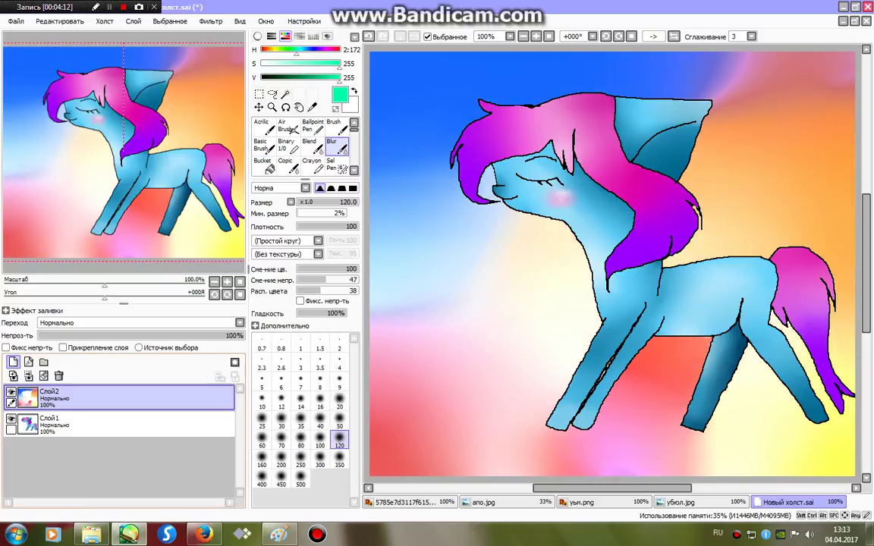
click(29, 376)
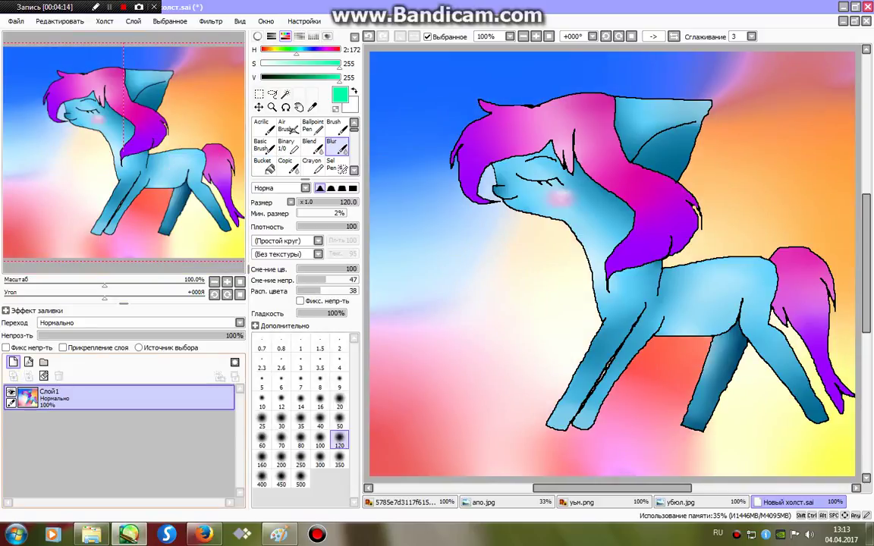
click(13, 362)
click(369, 36)
click(369, 36)
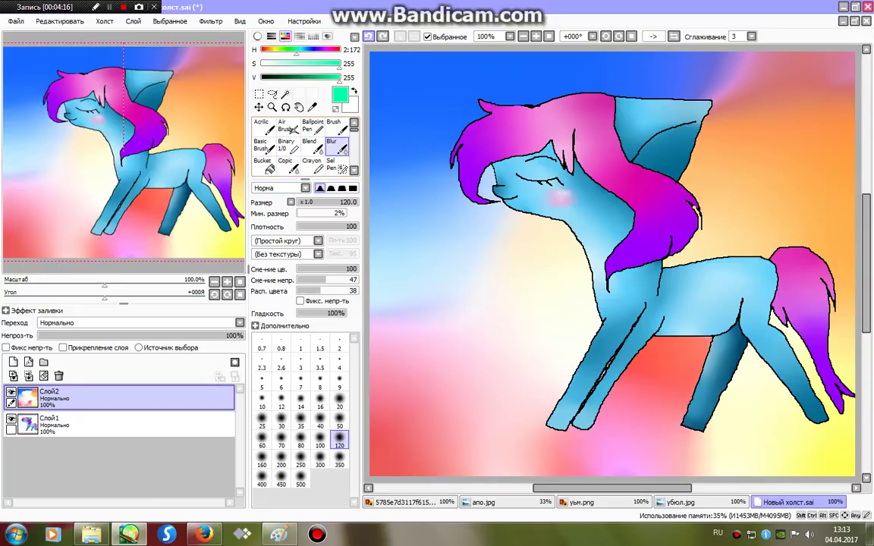
Adjust the brightness and contrast of the pony layer Слой1 to make its colours more vivid
click(136, 424)
click(211, 22)
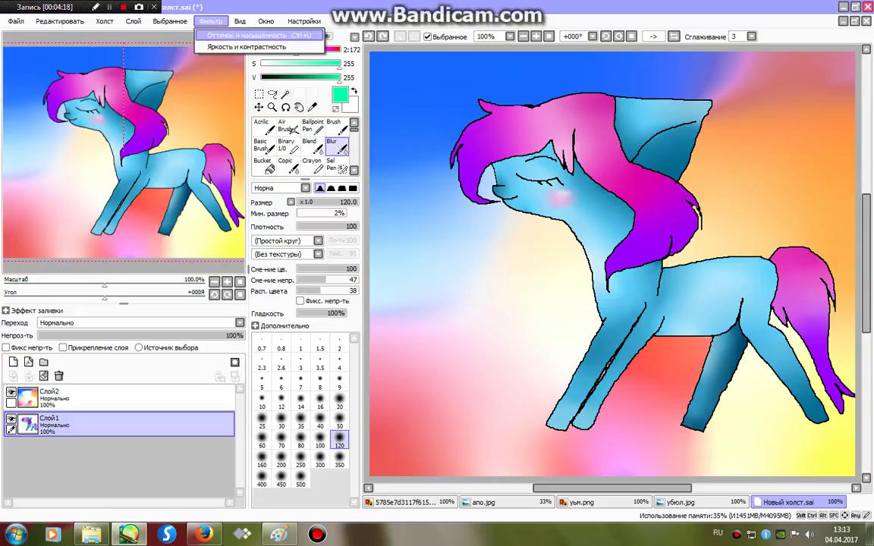
click(244, 45)
drag(336, 189, 337, 225)
click(362, 248)
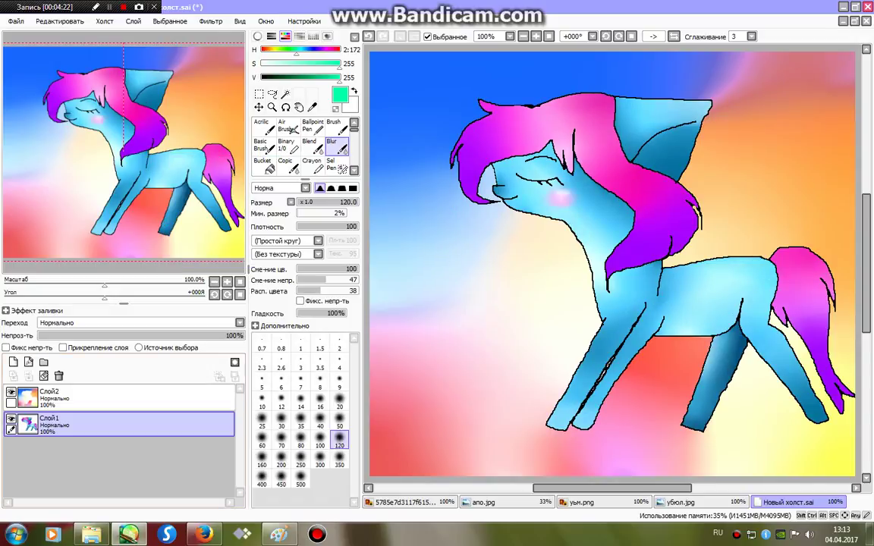
Add a new layer above Слой2 and trace a thick white outline around the pony with the size 25 Binary brush
click(136, 397)
click(13, 363)
click(288, 147)
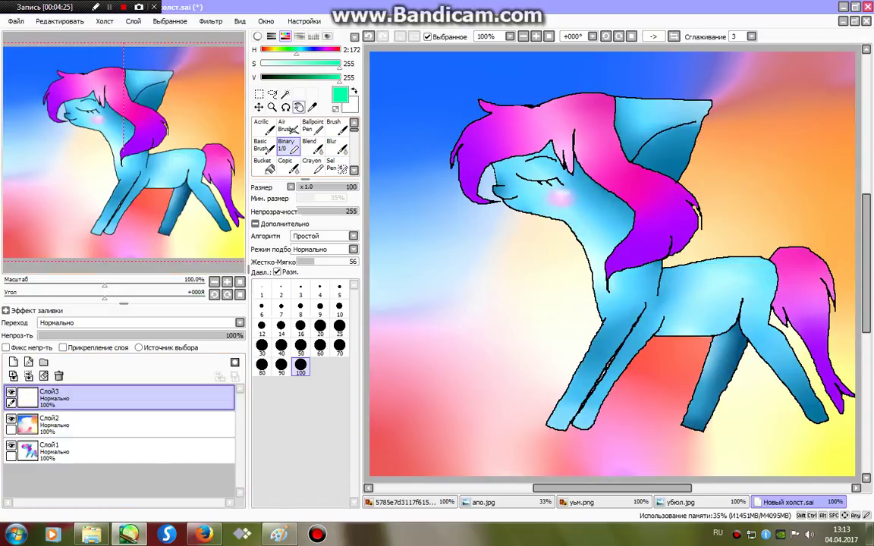
drag(295, 64, 259, 65)
click(339, 308)
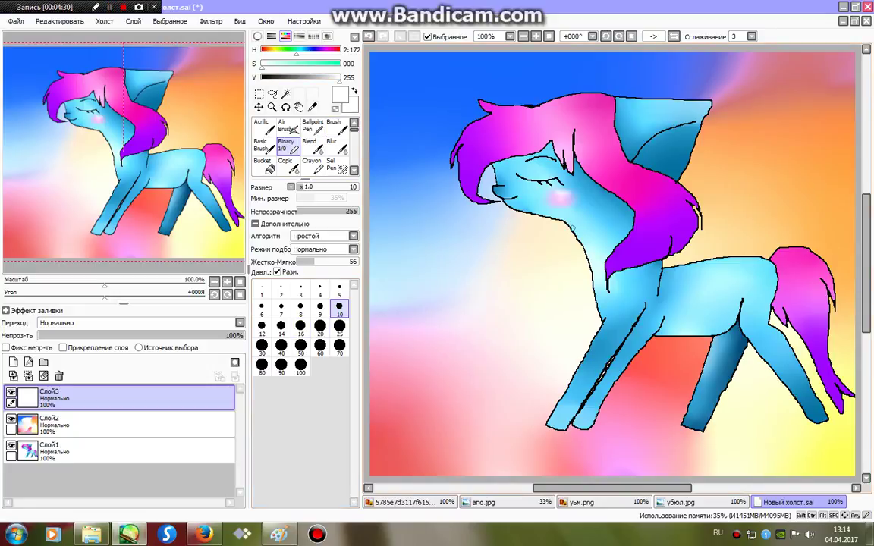
click(339, 327)
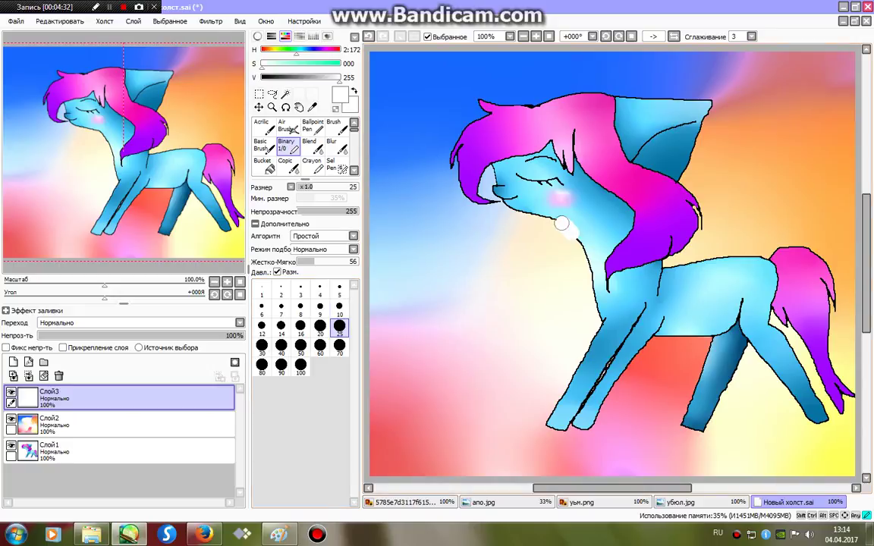
drag(561, 222, 503, 209)
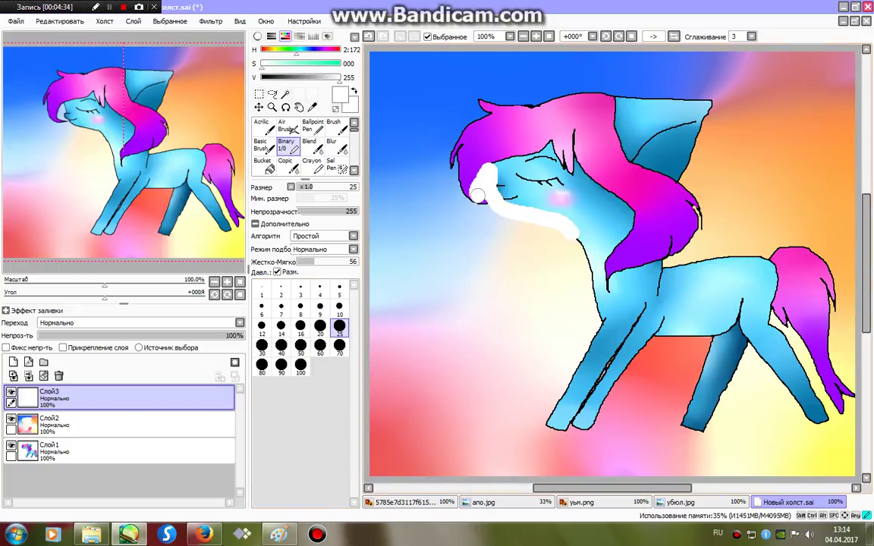
mouse_move(455, 156)
mouse_down()
mouse_move(459, 125)
mouse_move(487, 115)
mouse_move(480, 97)
mouse_move(532, 107)
mouse_move(555, 96)
mouse_move(721, 92)
mouse_move(679, 172)
mouse_move(719, 109)
mouse_move(683, 183)
mouse_move(703, 227)
mouse_up()
mouse_move(688, 262)
mouse_down()
mouse_move(797, 243)
mouse_move(817, 267)
mouse_move(844, 396)
mouse_move(839, 416)
mouse_move(761, 301)
mouse_up()
mouse_move(803, 369)
mouse_down()
mouse_move(828, 424)
mouse_move(788, 382)
mouse_up()
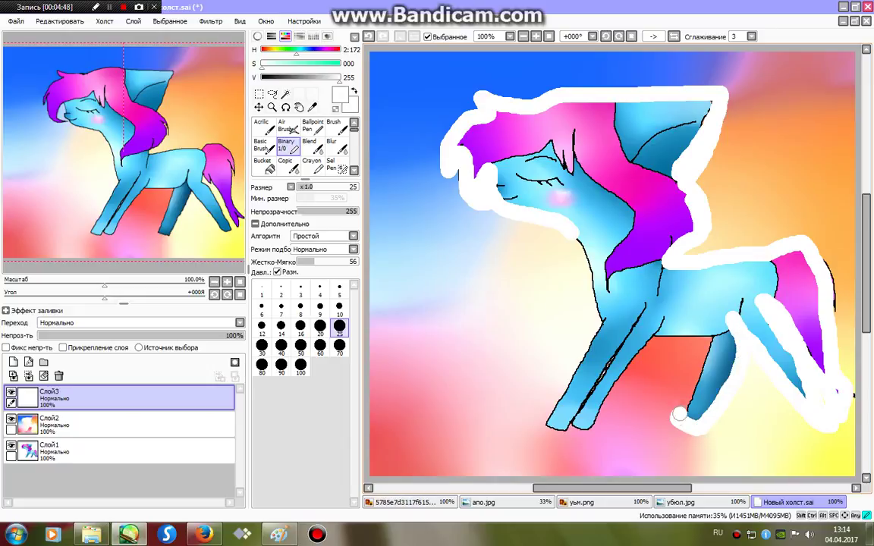
mouse_move(679, 414)
mouse_down()
mouse_move(706, 336)
mouse_move(646, 342)
mouse_move(623, 361)
mouse_move(577, 431)
mouse_up()
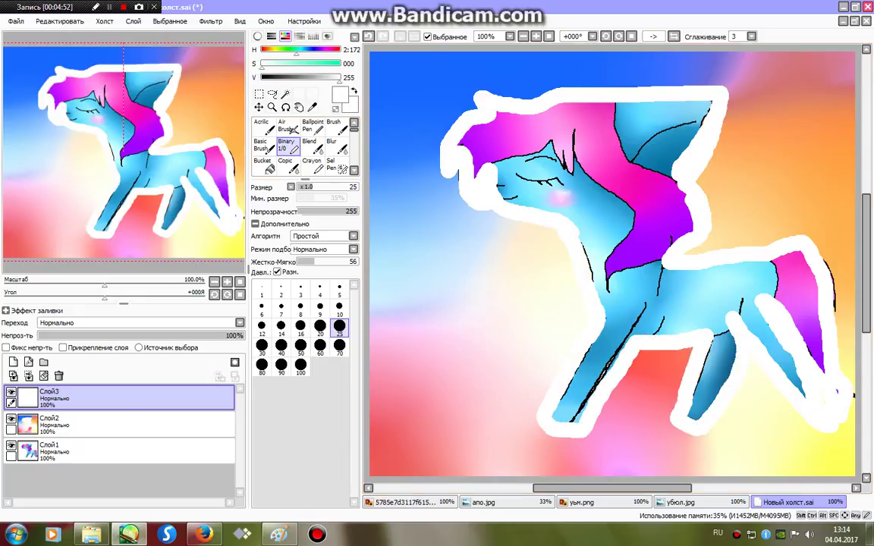
Blur the white outline into a soft glow around the pony with the Blur tool at size 50
click(334, 127)
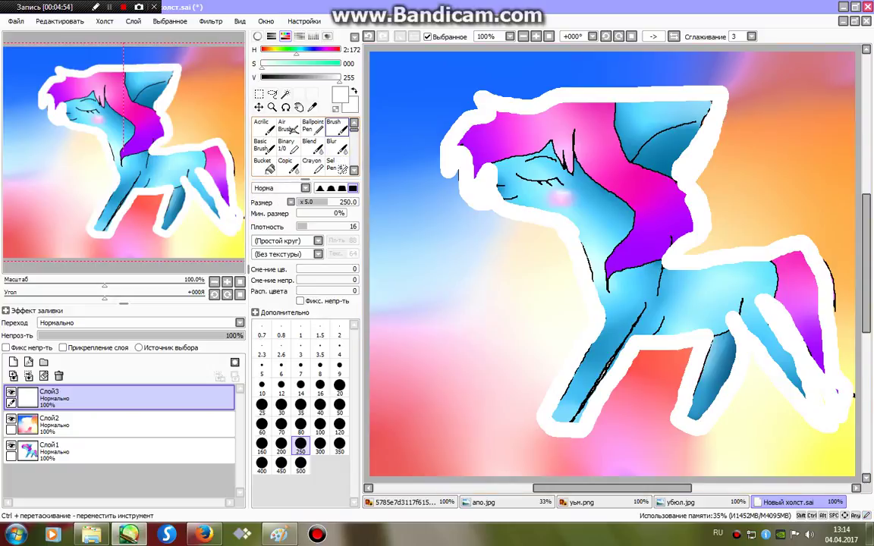
click(331, 146)
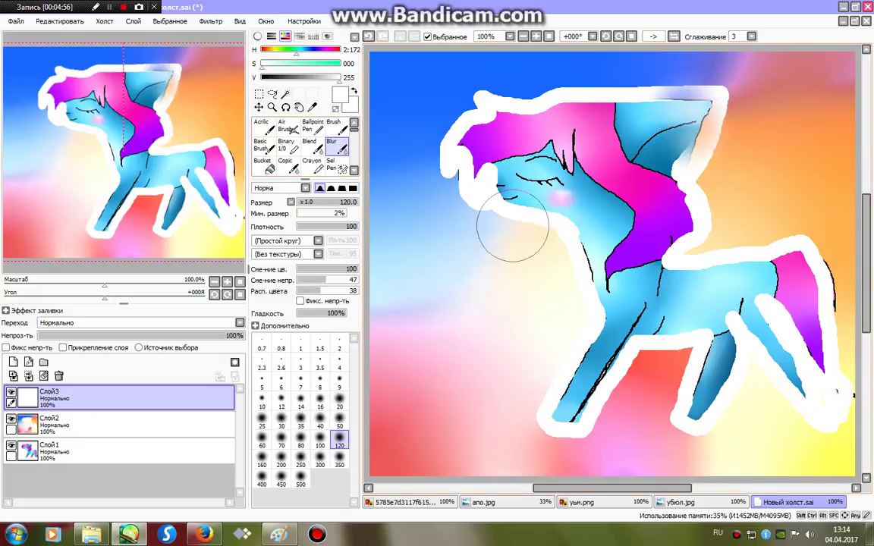
click(339, 418)
click(368, 36)
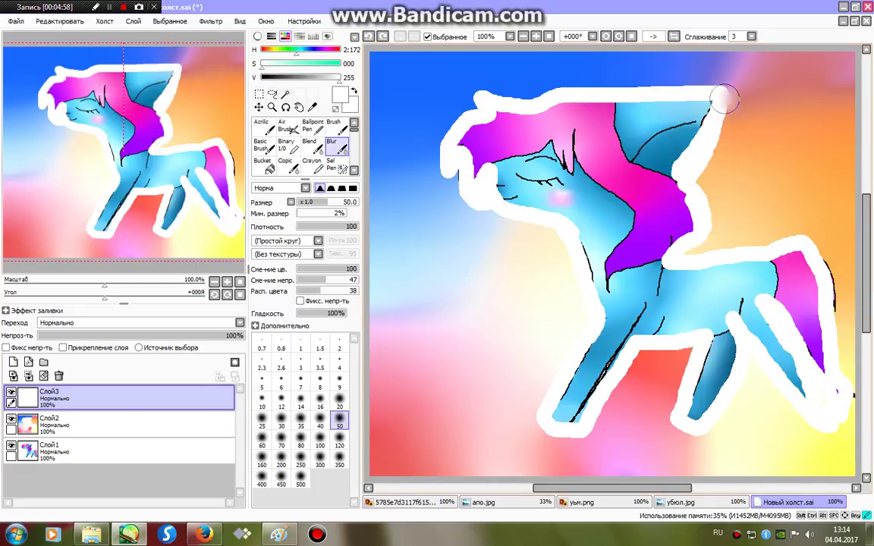
mouse_move(723, 98)
mouse_down()
mouse_move(475, 112)
mouse_move(634, 91)
mouse_move(588, 72)
mouse_move(472, 178)
mouse_move(538, 220)
mouse_move(538, 252)
mouse_move(433, 123)
mouse_move(549, 191)
mouse_up()
mouse_move(581, 345)
mouse_down()
mouse_move(556, 371)
mouse_move(556, 481)
mouse_move(571, 336)
mouse_move(606, 386)
mouse_move(586, 419)
mouse_move(639, 349)
mouse_move(646, 405)
mouse_move(670, 453)
mouse_move(705, 422)
mouse_move(800, 65)
mouse_move(821, 108)
mouse_move(812, 357)
mouse_move(754, 107)
mouse_move(695, 180)
mouse_move(830, 368)
mouse_move(701, 384)
mouse_move(735, 417)
mouse_move(726, 267)
mouse_move(698, 235)
mouse_move(683, 282)
mouse_move(643, 290)
mouse_move(709, 141)
mouse_up()
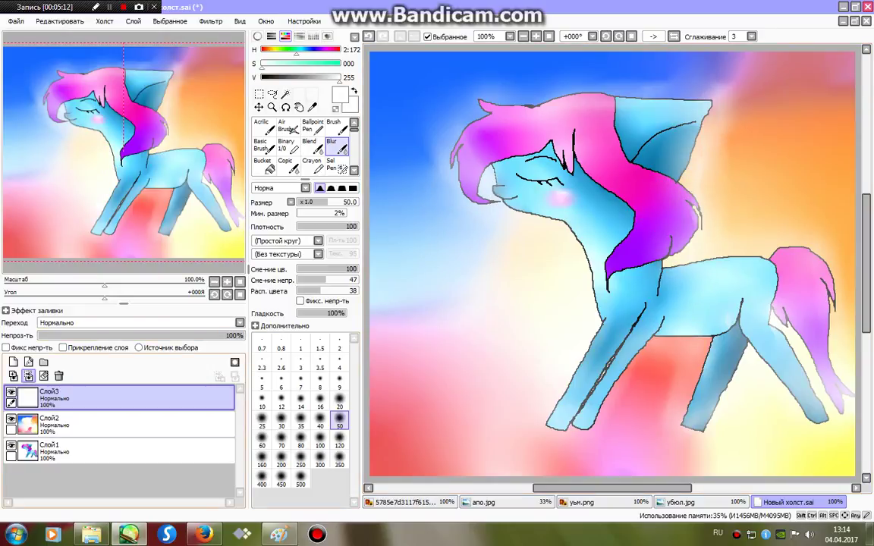
Merge the two upper layers down into Слой1 and add a new empty layer for painting with the Binary brush
click(28, 375)
click(28, 375)
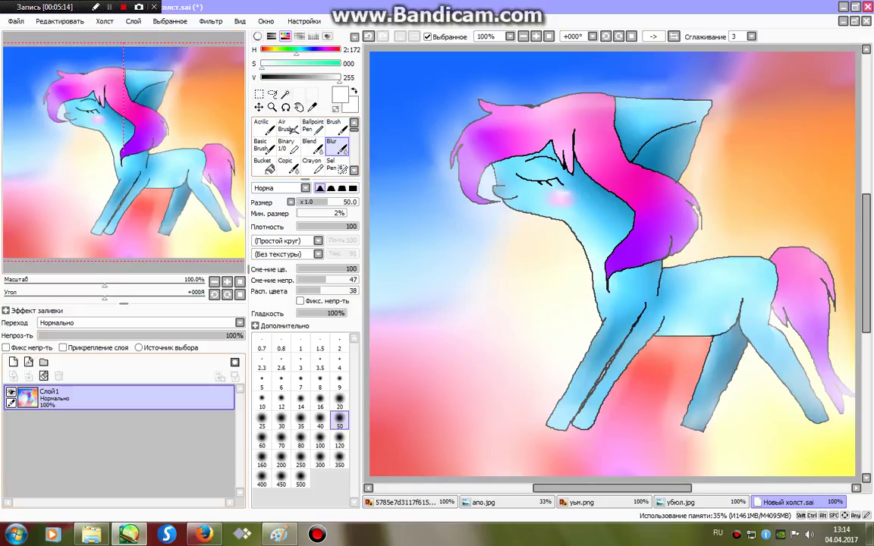
click(13, 361)
click(285, 144)
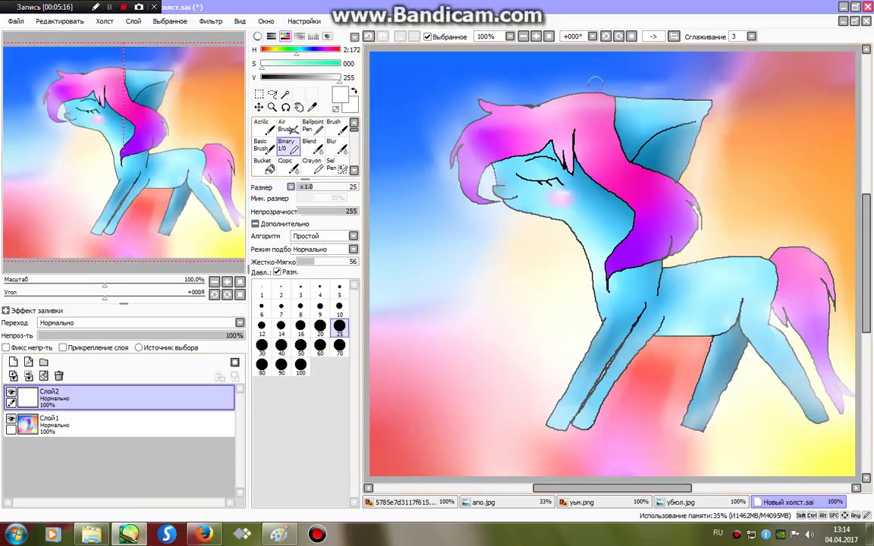
drag(455, 56, 618, 76)
mouse_move(371, 94)
mouse_down()
mouse_move(843, 205)
mouse_move(474, 299)
mouse_move(709, 408)
mouse_up()
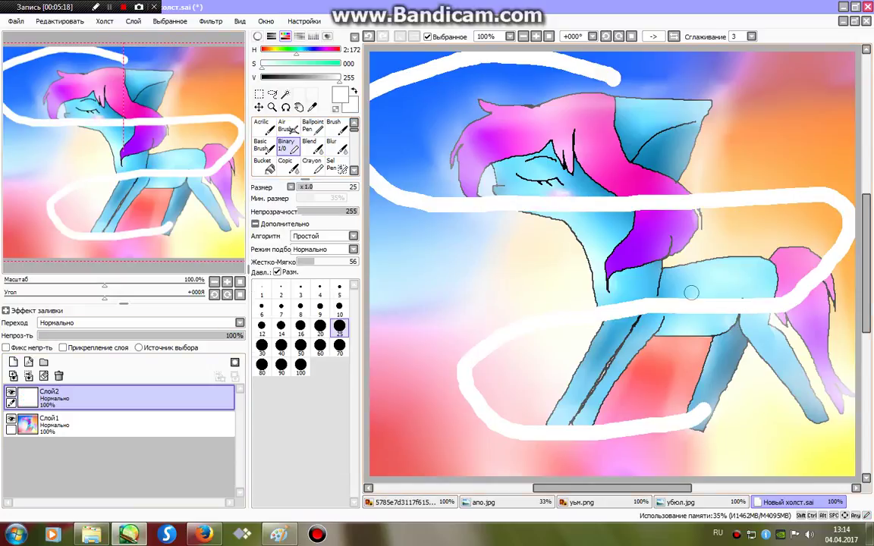
key(ctrl+z)
Paint a looping, fully saturated pink stroke over the pony and background, and soften it with the size 50 Blur tool
drag(263, 63, 339, 63)
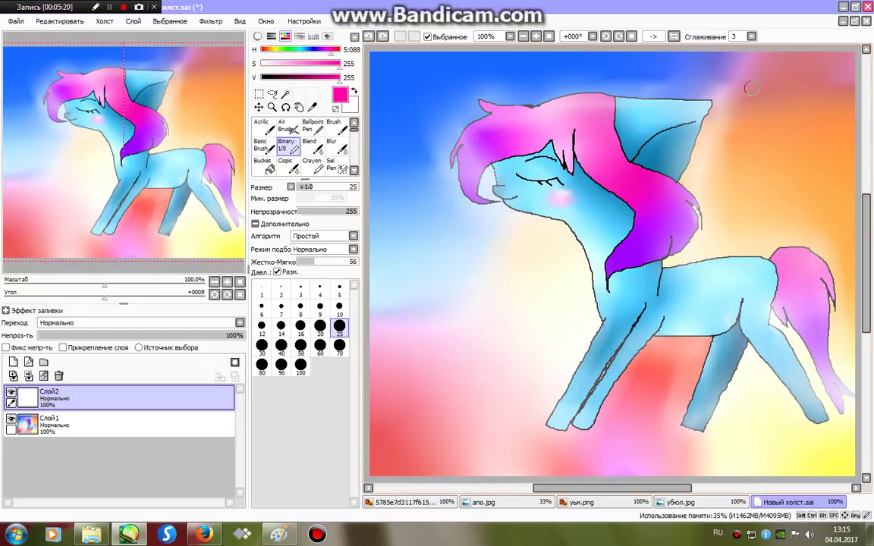
mouse_move(755, 87)
mouse_down()
mouse_move(414, 155)
mouse_move(742, 258)
mouse_move(503, 317)
mouse_move(666, 453)
mouse_move(869, 349)
mouse_move(585, 262)
mouse_move(762, 107)
mouse_move(750, 82)
mouse_up()
click(337, 147)
mouse_move(633, 60)
mouse_down()
mouse_move(425, 79)
mouse_move(645, 132)
mouse_move(432, 99)
mouse_move(489, 83)
mouse_up()
mouse_move(467, 142)
mouse_down()
mouse_move(794, 139)
mouse_move(679, 122)
mouse_move(472, 205)
mouse_move(552, 186)
mouse_up()
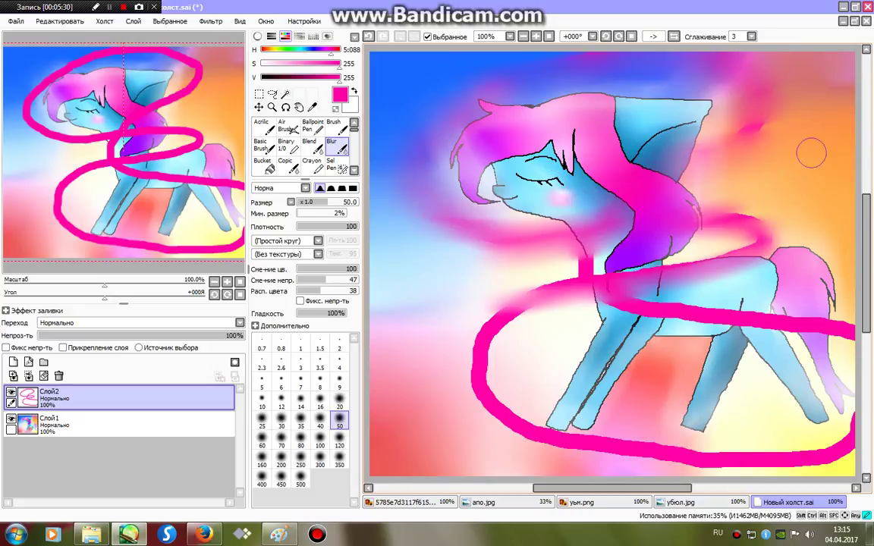
mouse_move(811, 153)
mouse_down()
mouse_move(388, 321)
mouse_move(470, 250)
mouse_move(806, 208)
mouse_move(448, 303)
mouse_up()
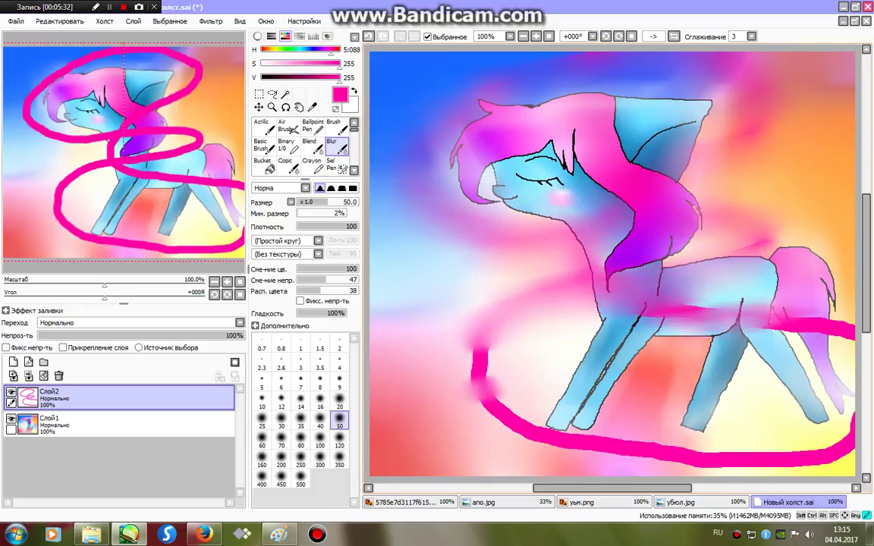
mouse_move(766, 304)
mouse_down()
mouse_move(376, 433)
mouse_move(467, 416)
mouse_move(444, 363)
mouse_move(373, 331)
mouse_move(501, 223)
mouse_up()
drag(468, 417, 574, 336)
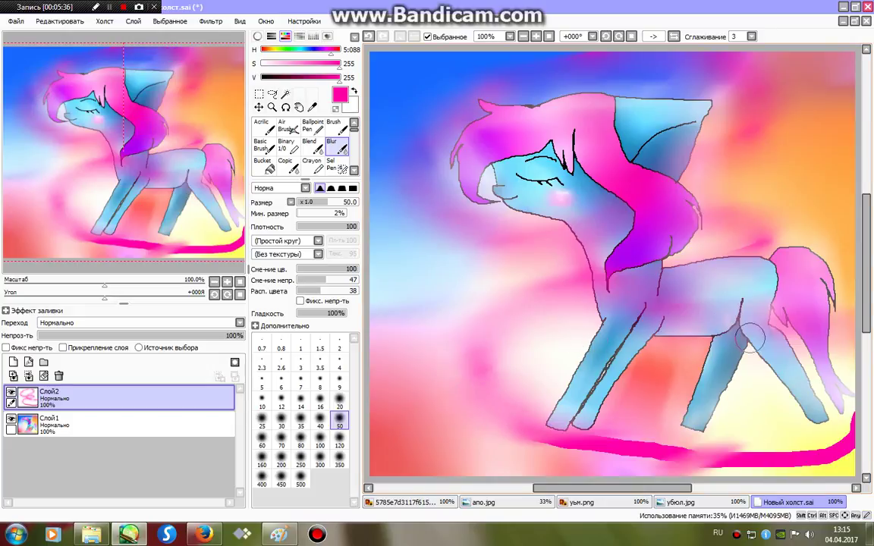
mouse_move(749, 337)
mouse_down()
mouse_move(667, 448)
mouse_move(853, 475)
mouse_move(868, 445)
mouse_move(829, 365)
mouse_move(817, 419)
mouse_up()
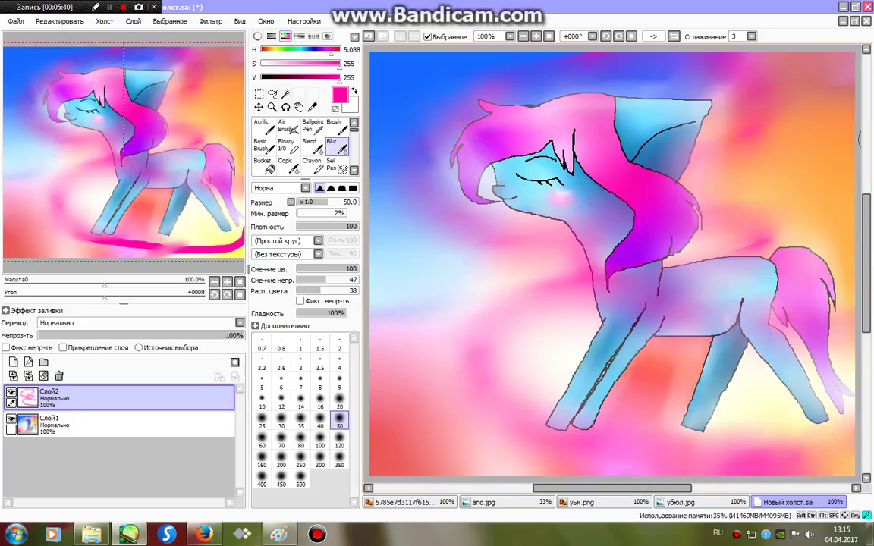
drag(873, 140, 494, 294)
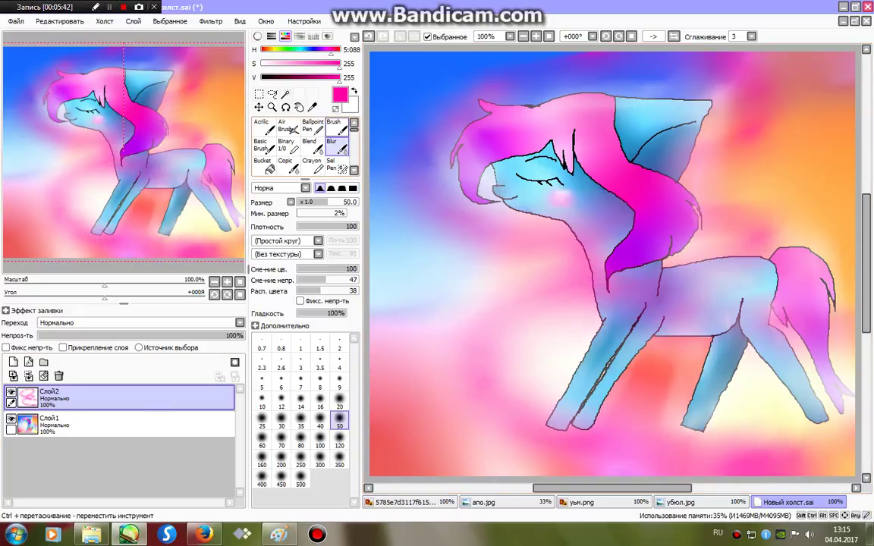
Merge the blurred pink layer down into Слой1 and add a new empty layer above it
click(28, 375)
click(12, 362)
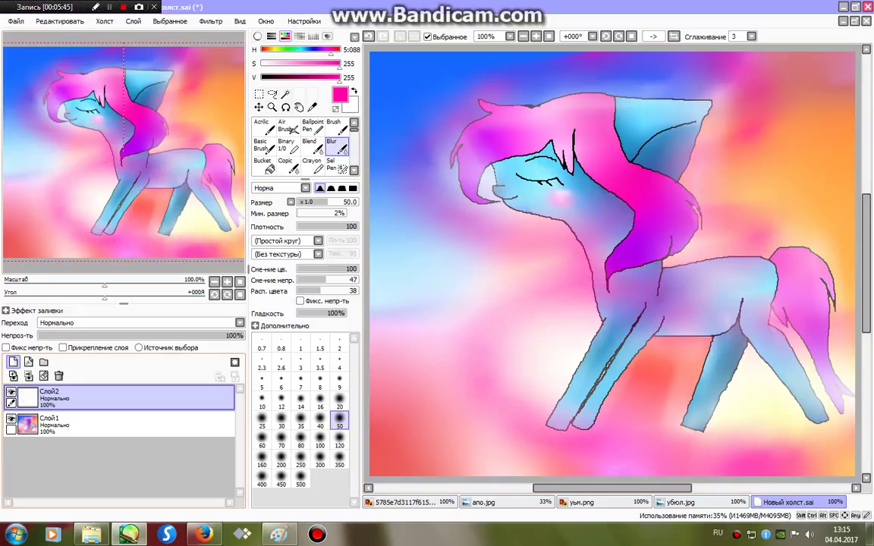
Paint looping blue, green and purple strokes across the pony and background with the Binary brush at size 25
click(287, 146)
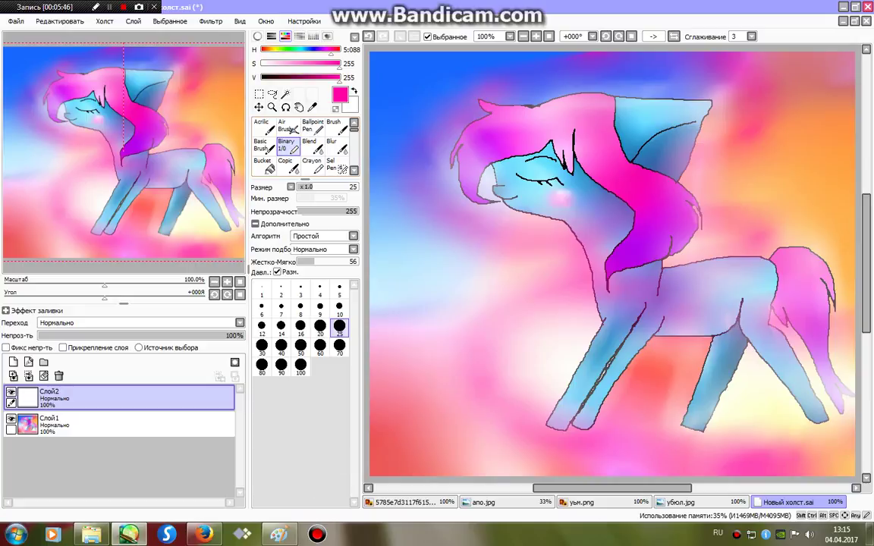
click(306, 50)
mouse_move(792, 113)
mouse_down()
mouse_move(647, 89)
mouse_move(425, 159)
mouse_move(728, 292)
mouse_move(609, 479)
mouse_move(667, 106)
mouse_up()
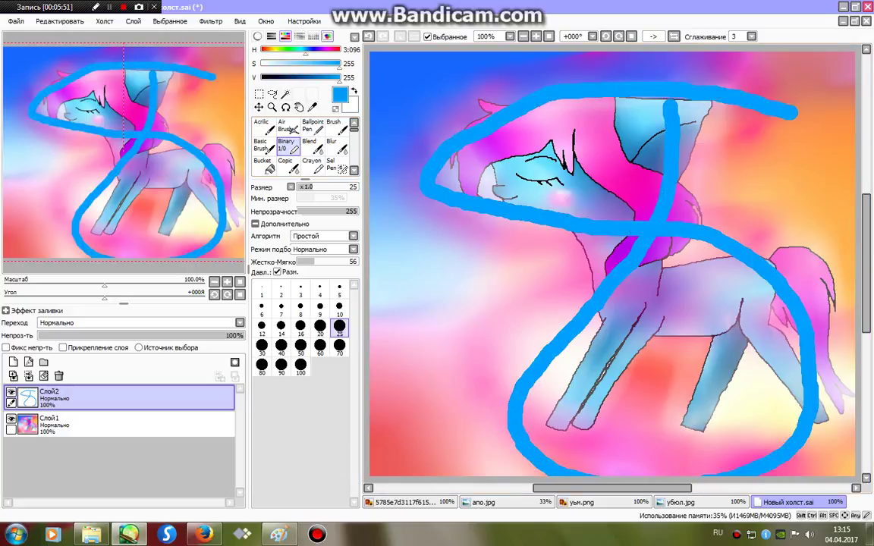
click(285, 50)
mouse_move(496, 110)
mouse_down()
mouse_move(722, 252)
mouse_move(625, 407)
mouse_move(574, 118)
mouse_up()
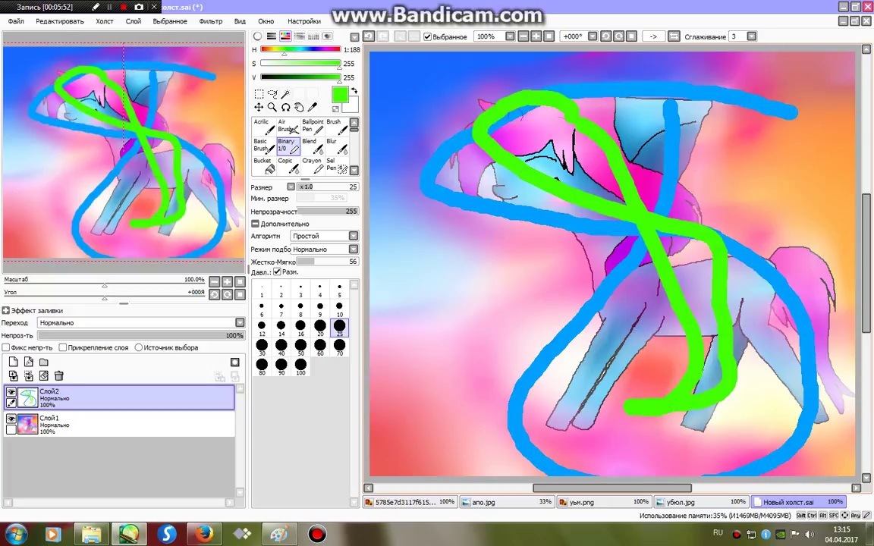
click(321, 50)
mouse_move(748, 109)
mouse_down()
mouse_move(628, 169)
mouse_move(588, 281)
mouse_up()
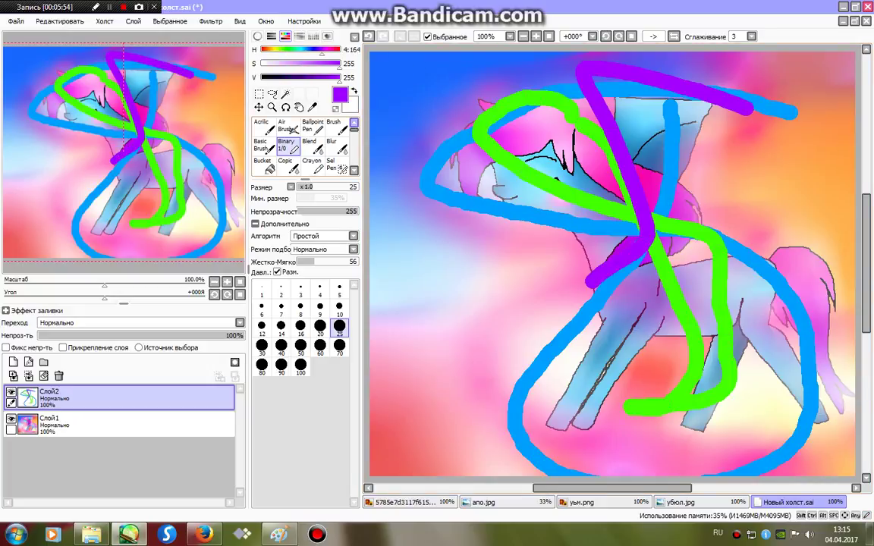
Soften the blue, green and purple strokes into diffuse colour patches with the Blur tool at size 50
click(336, 146)
mouse_move(546, 67)
mouse_down()
mouse_move(427, 68)
mouse_move(654, 88)
mouse_move(422, 222)
mouse_move(428, 137)
mouse_move(501, 326)
mouse_move(492, 379)
mouse_move(459, 413)
mouse_up()
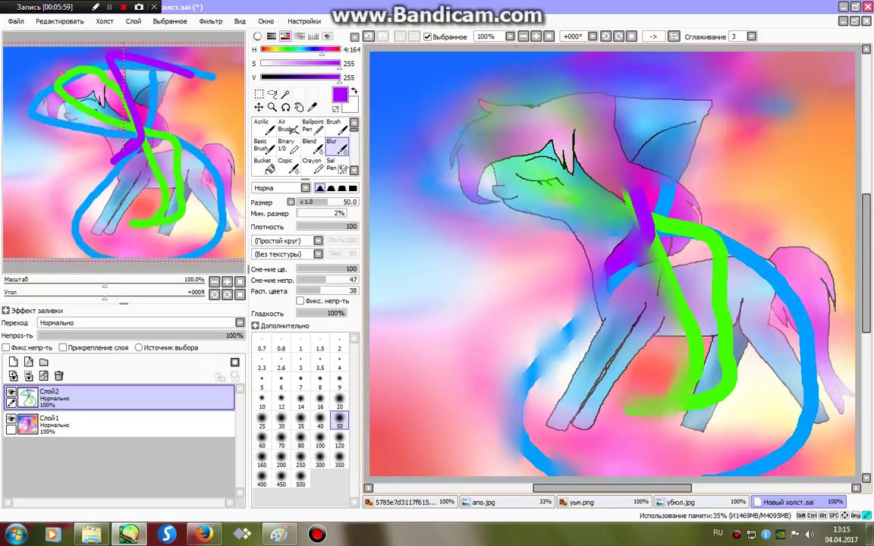
mouse_move(524, 34)
mouse_down()
mouse_move(702, 341)
mouse_move(635, 327)
mouse_up()
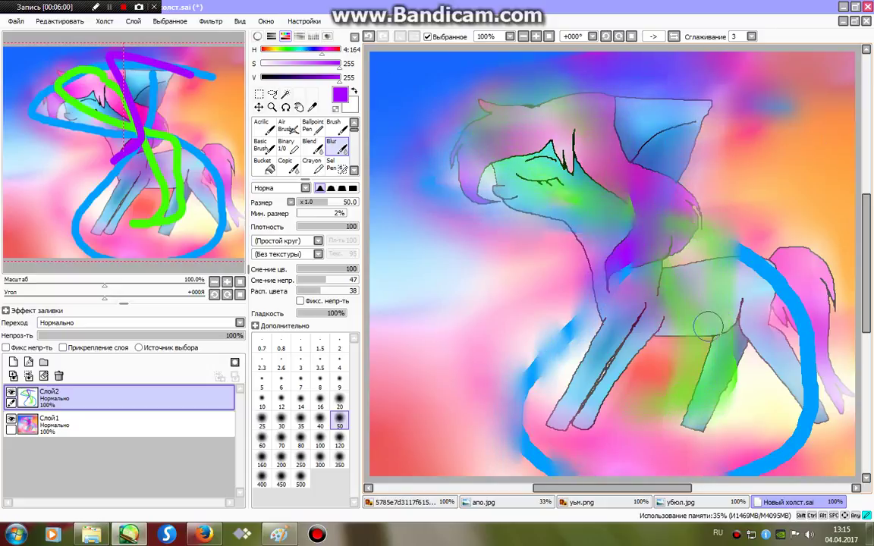
mouse_move(707, 325)
mouse_down()
mouse_move(776, 240)
mouse_move(719, 178)
mouse_move(770, 240)
mouse_move(837, 372)
mouse_up()
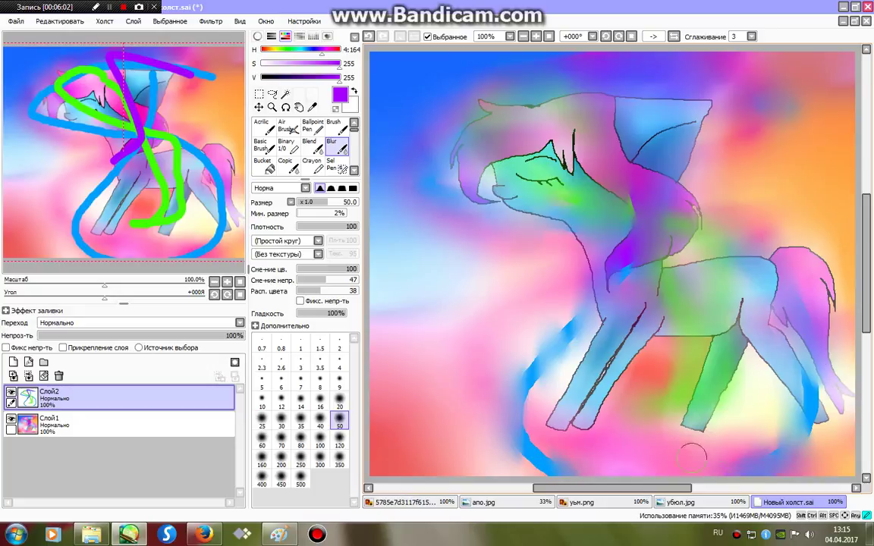
mouse_move(692, 457)
mouse_down()
mouse_move(728, 364)
mouse_move(861, 445)
mouse_up()
mouse_move(429, 478)
mouse_down()
mouse_move(433, 259)
mouse_move(516, 318)
mouse_up()
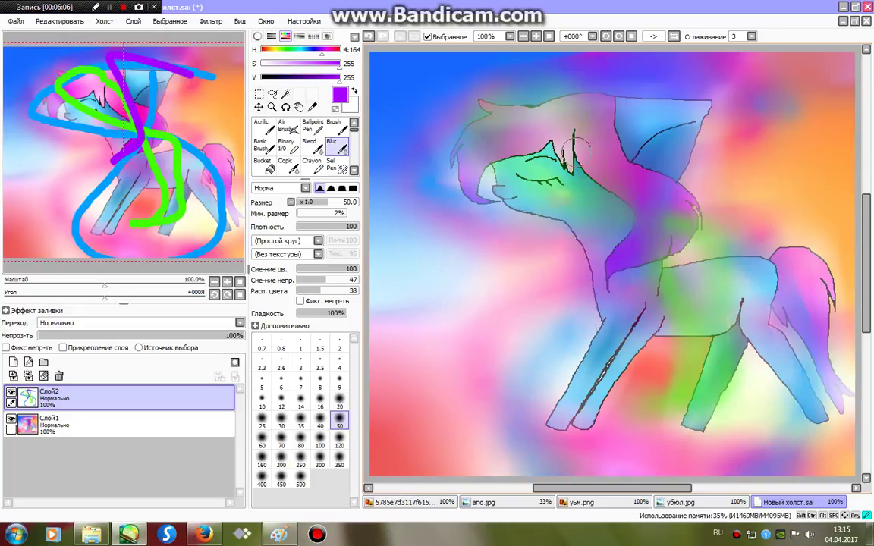
Lower the opacity of the blurred colour layer and merge it down into Слой1
drag(204, 336, 149, 335)
click(28, 376)
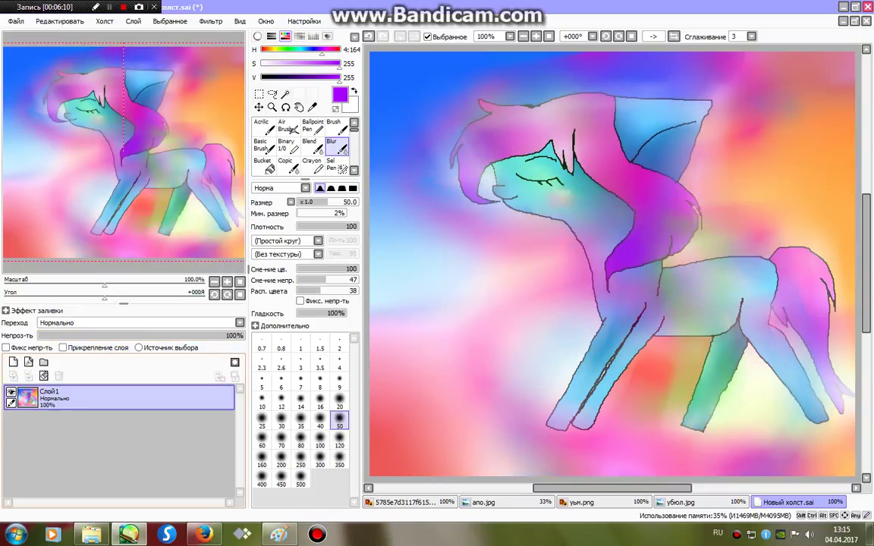
Add a new layer and place ten white dots over the pony with the Binary brush at size 25
click(13, 363)
click(288, 146)
click(262, 65)
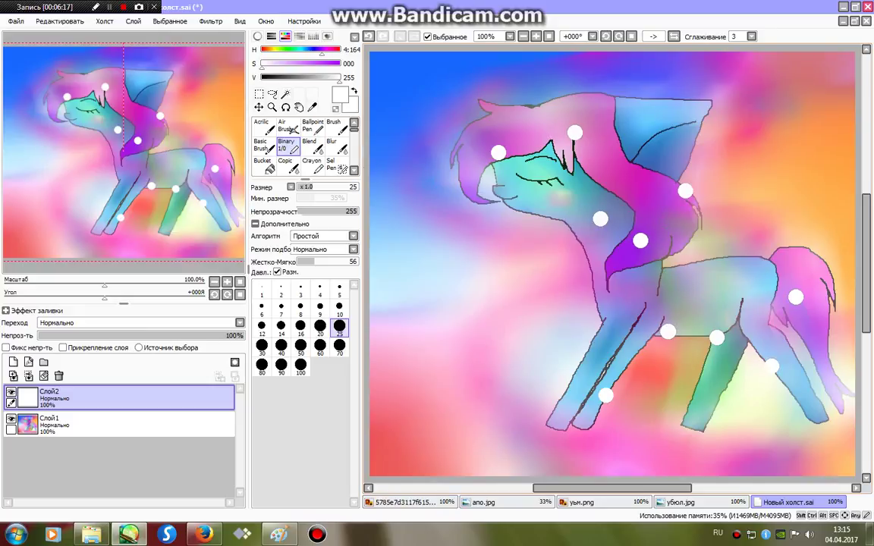
Soften the white dots into glowing highlights with the Blur tool at size 20, and merge their layer down into Слой1
click(331, 145)
click(339, 401)
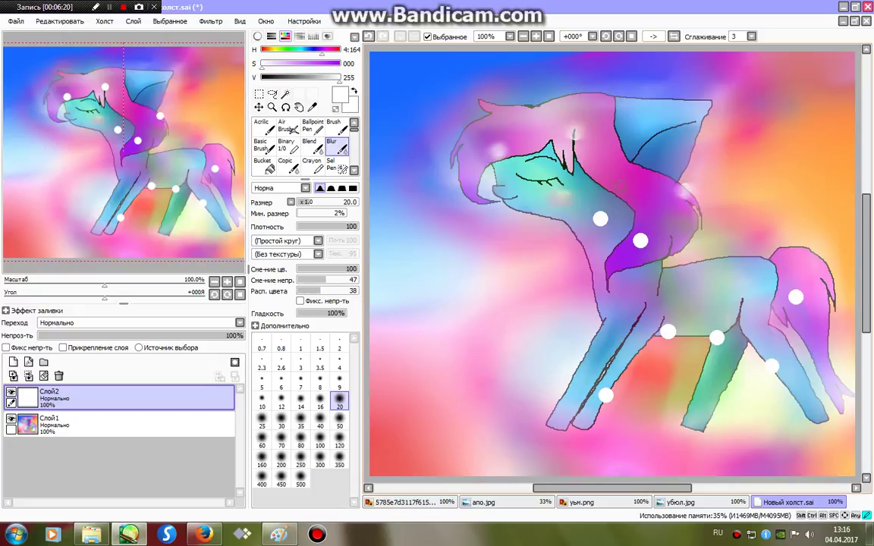
drag(641, 242, 642, 239)
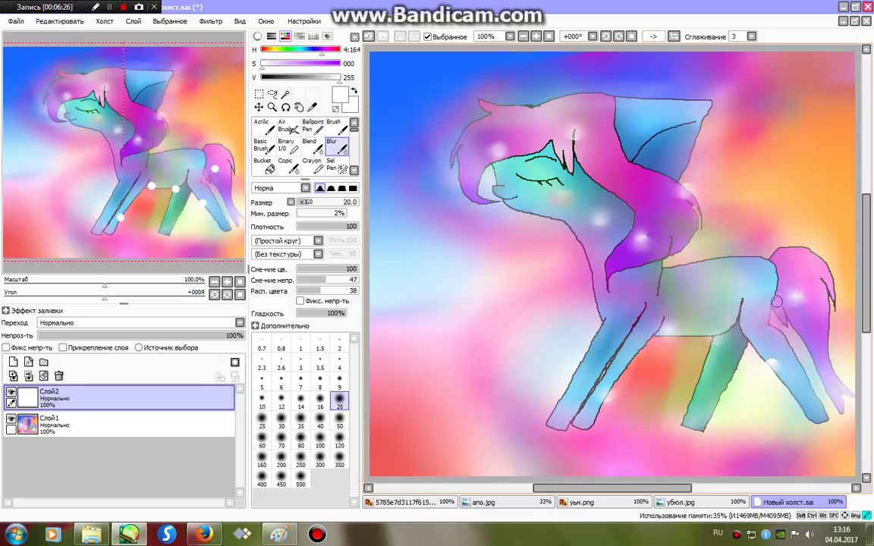
click(29, 376)
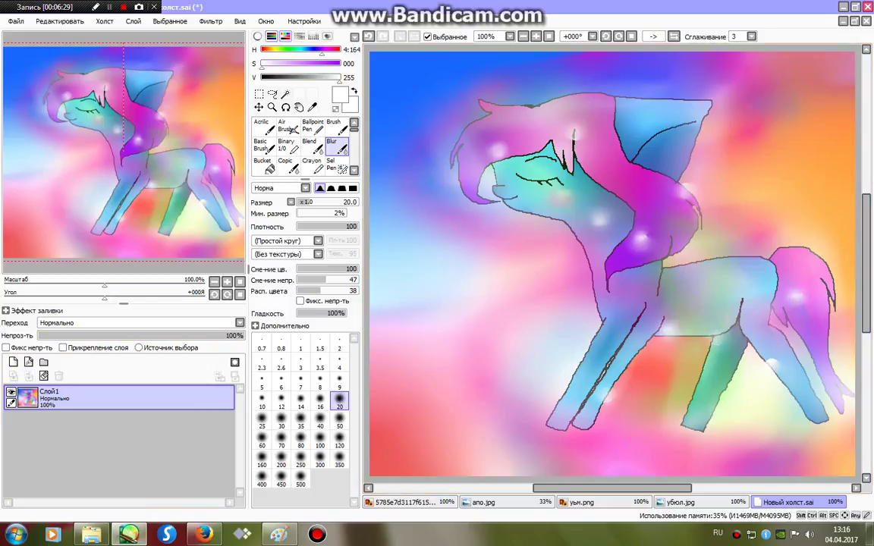